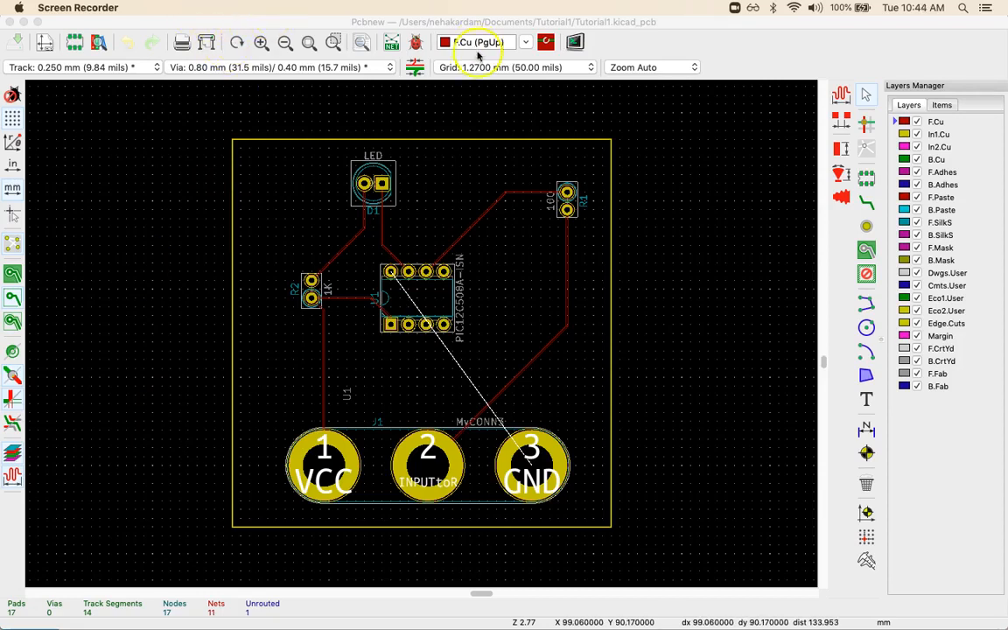
Step: Open the board's design rules and examine the clearance, track width and via settings of the Default net class
click(232, 22)
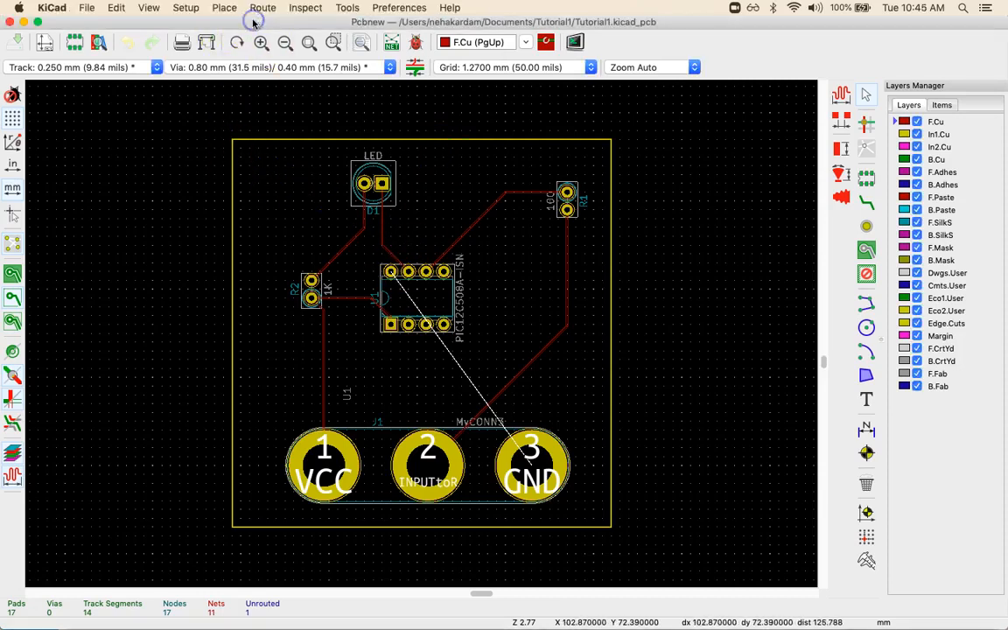
click(184, 8)
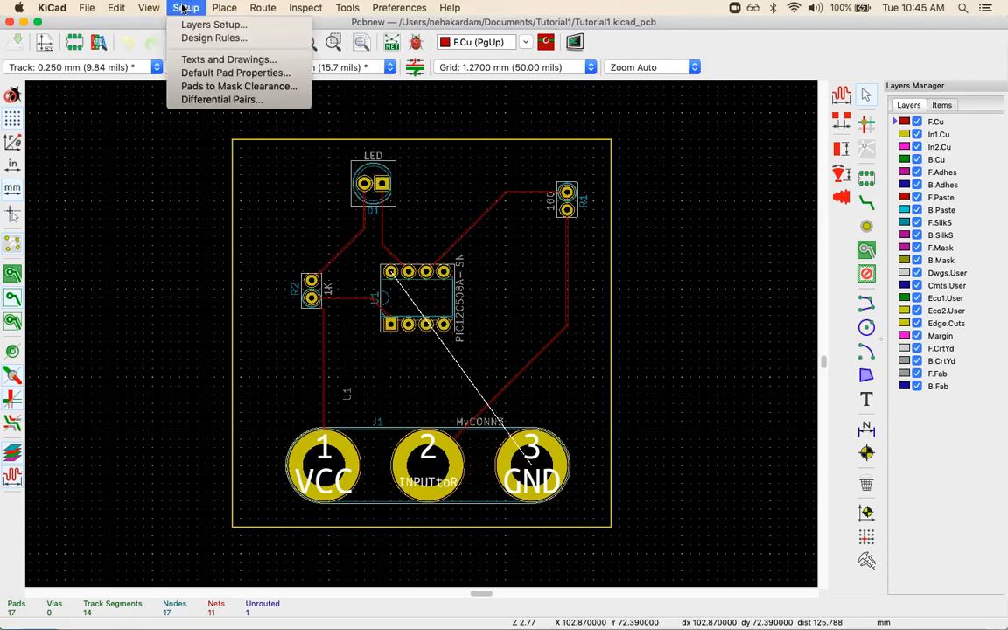
click(201, 39)
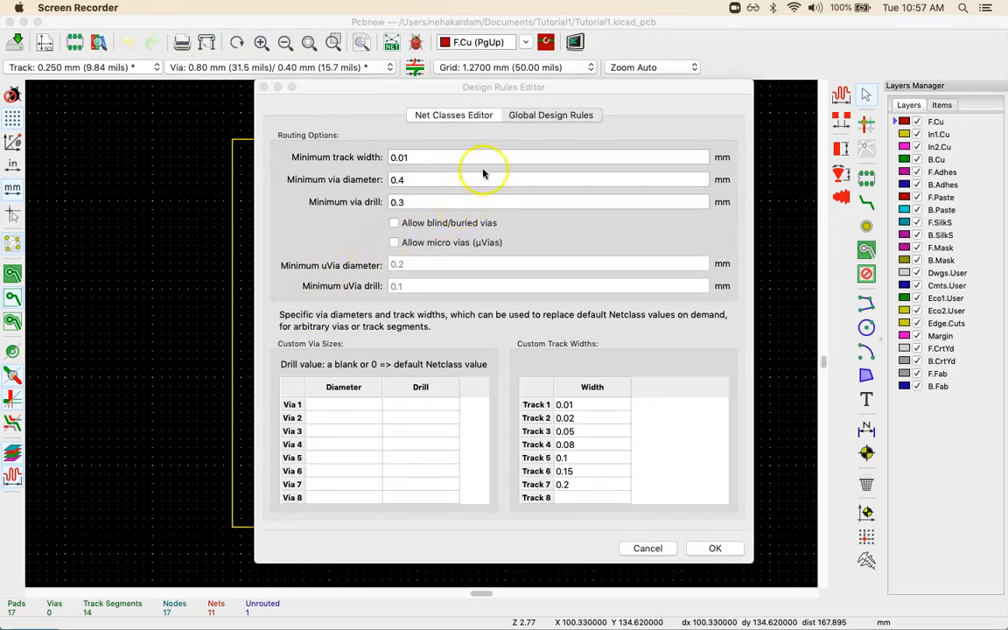
click(537, 121)
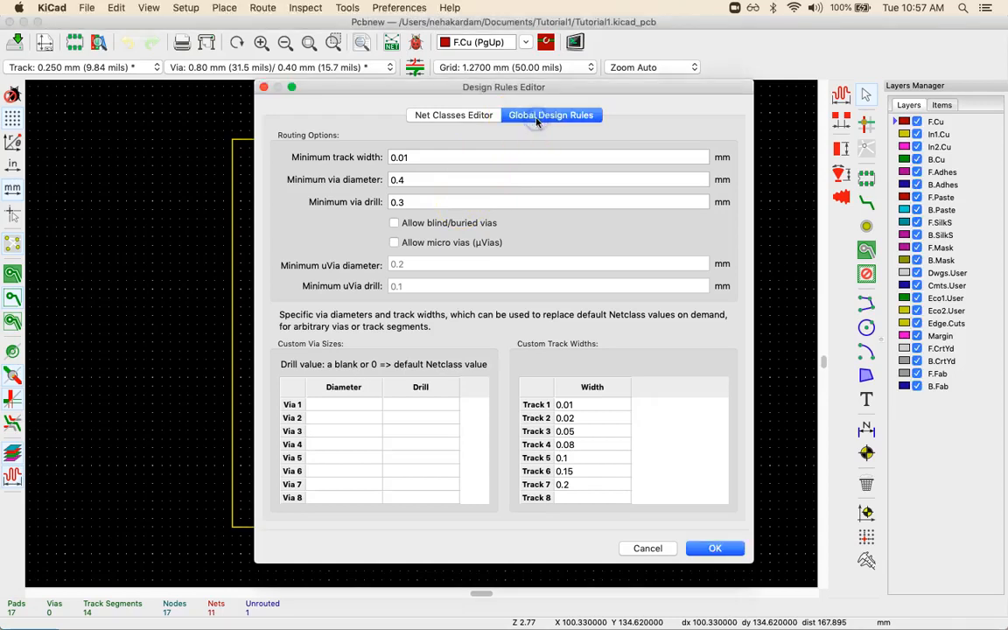
click(461, 116)
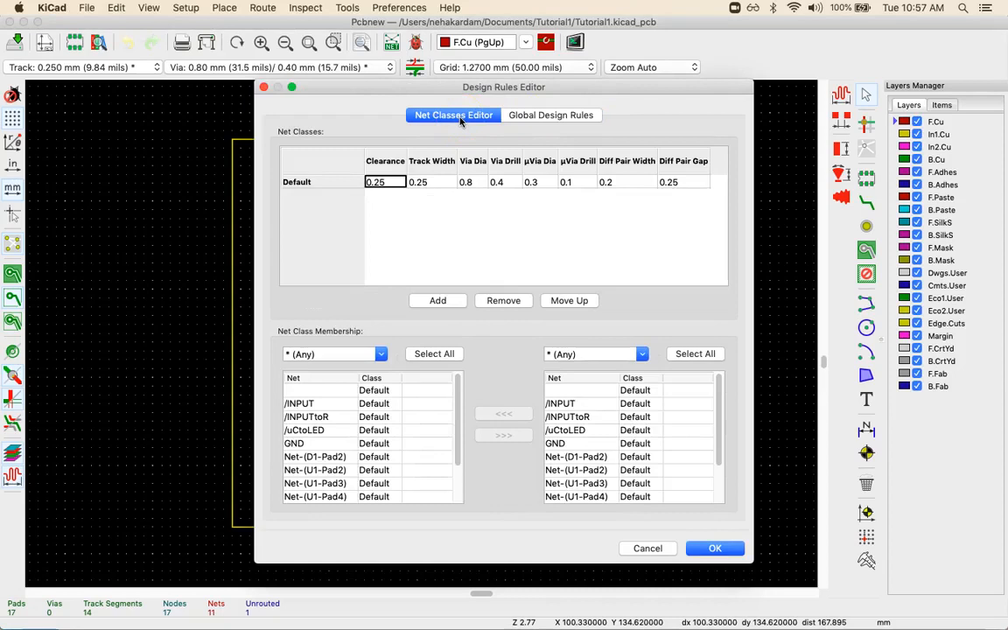
Step: Examine the minimum track width and the custom track widths in the global design rules, and accept the dialog
click(547, 118)
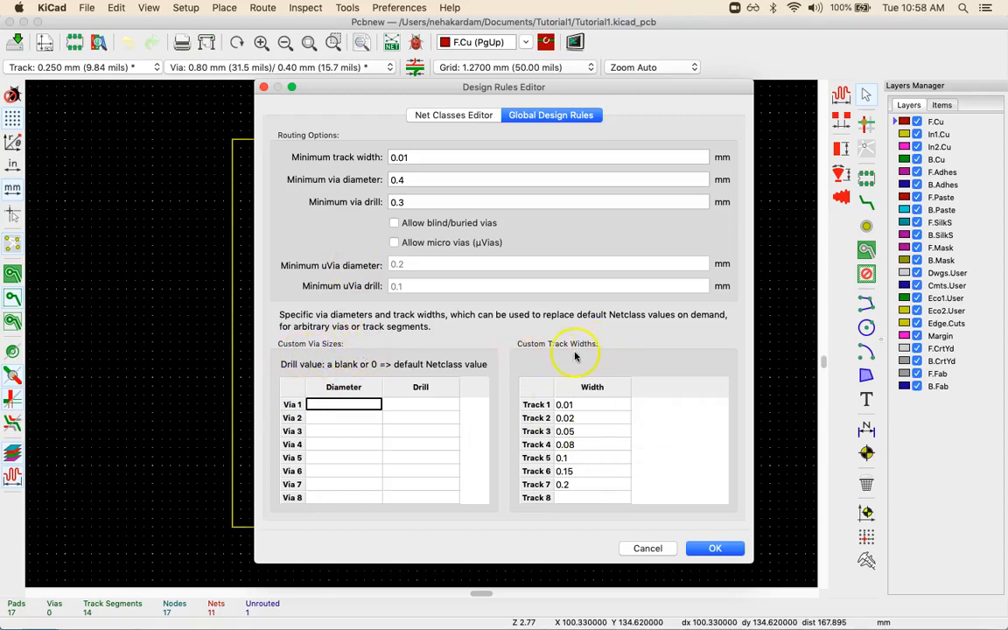
click(457, 158)
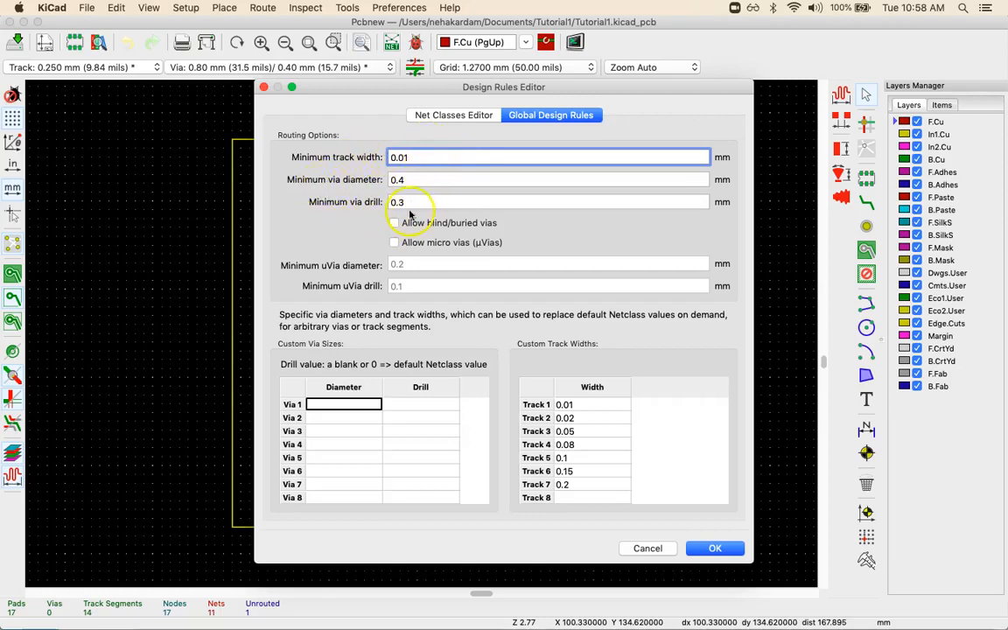
key(BackSpace)
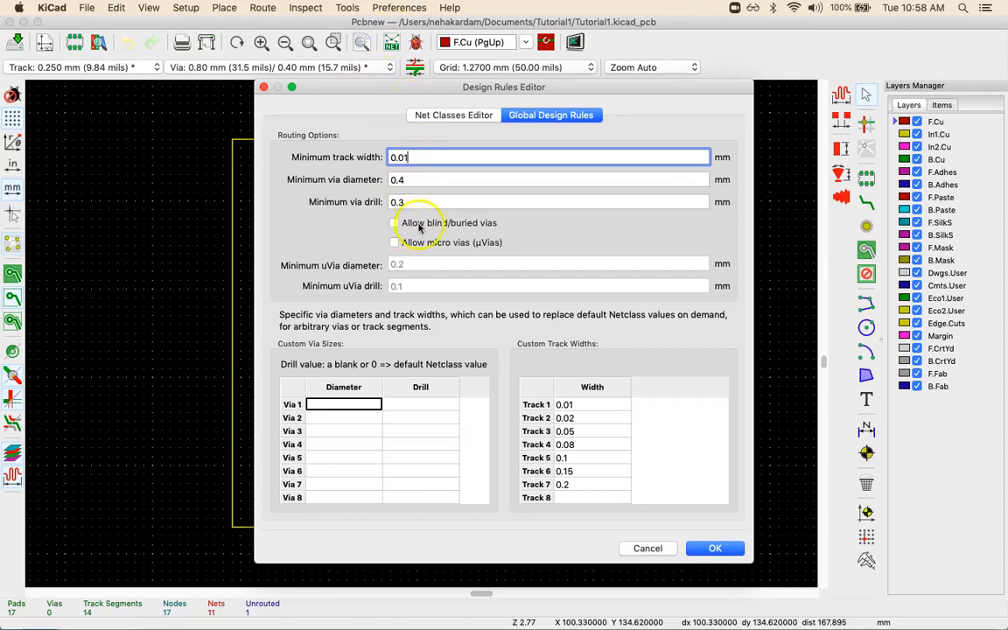
click(569, 418)
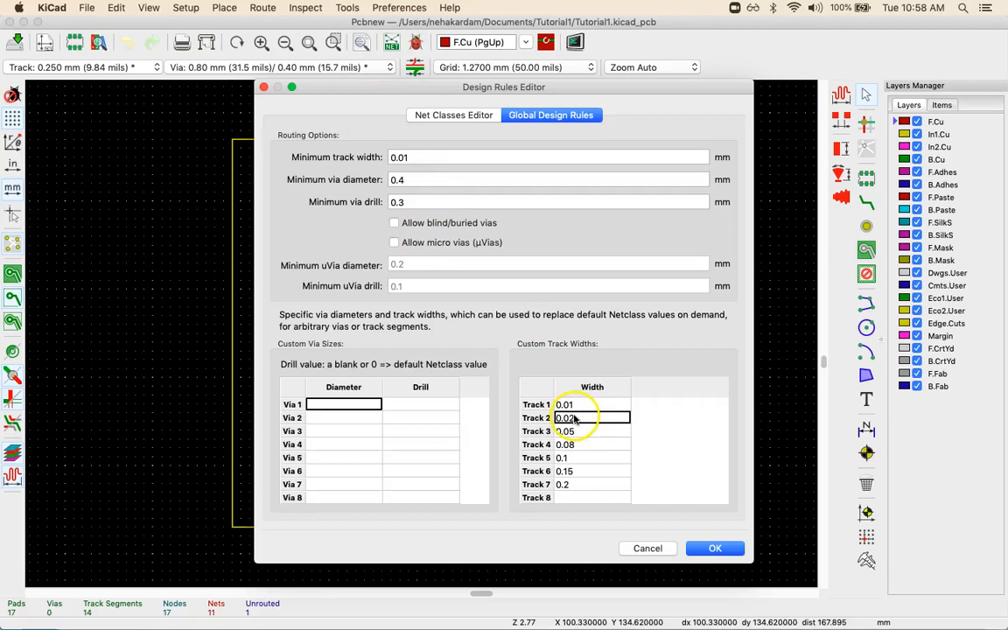
click(585, 418)
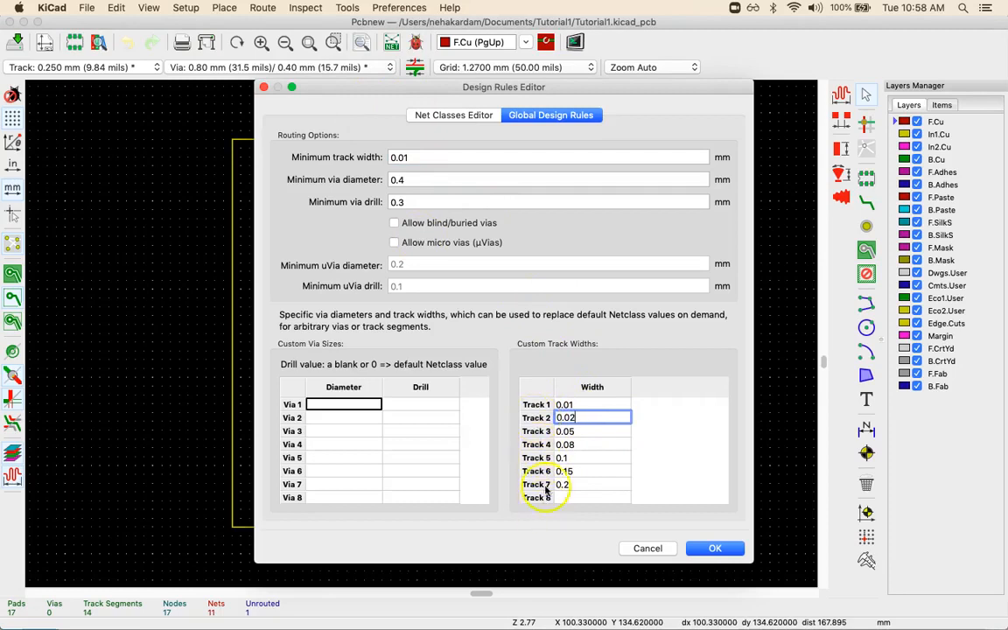
drag(601, 92, 643, 55)
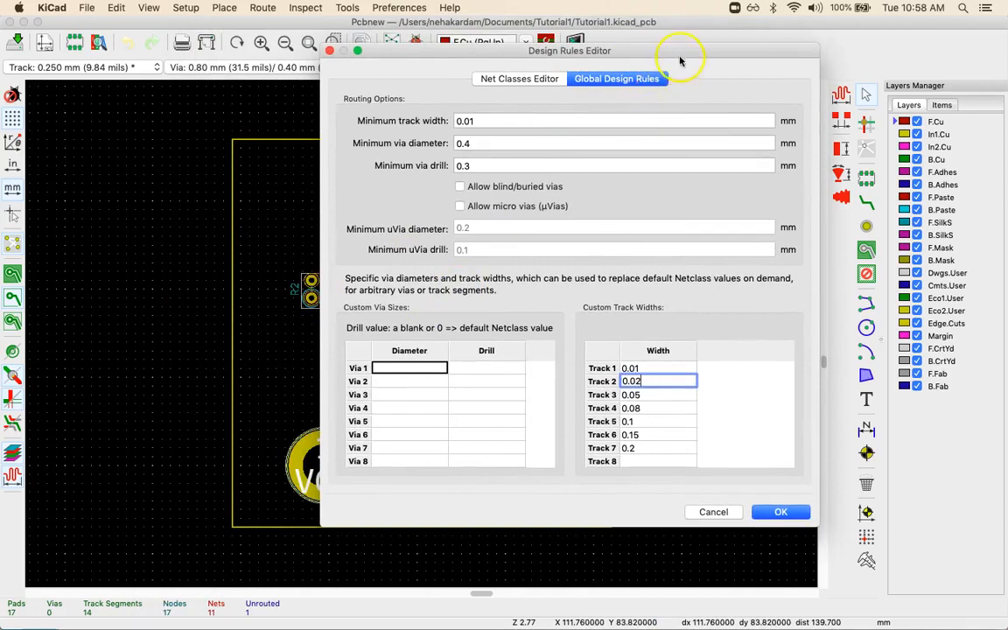
drag(610, 50, 483, 47)
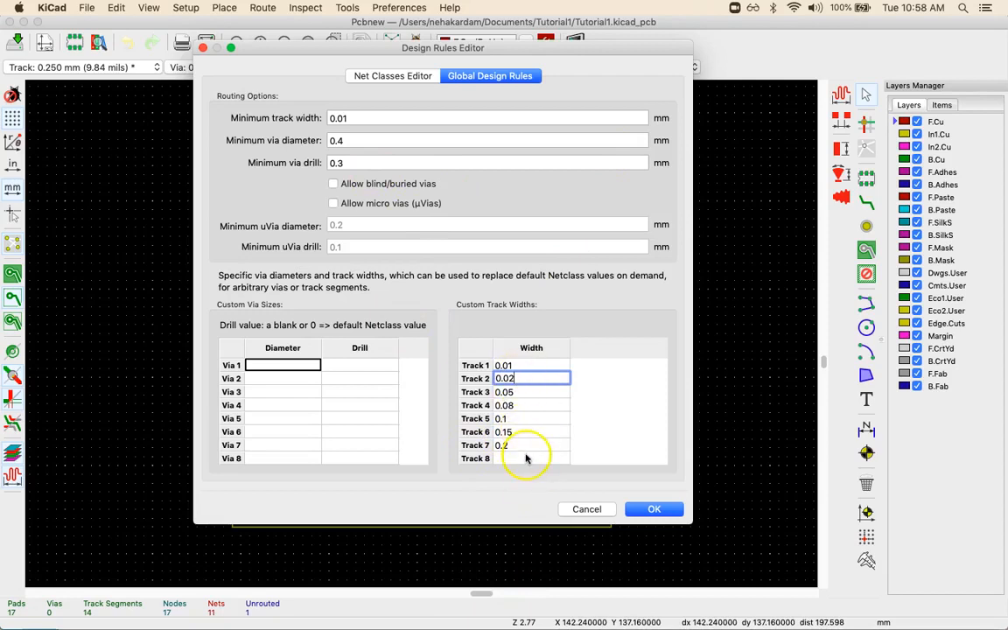
click(651, 511)
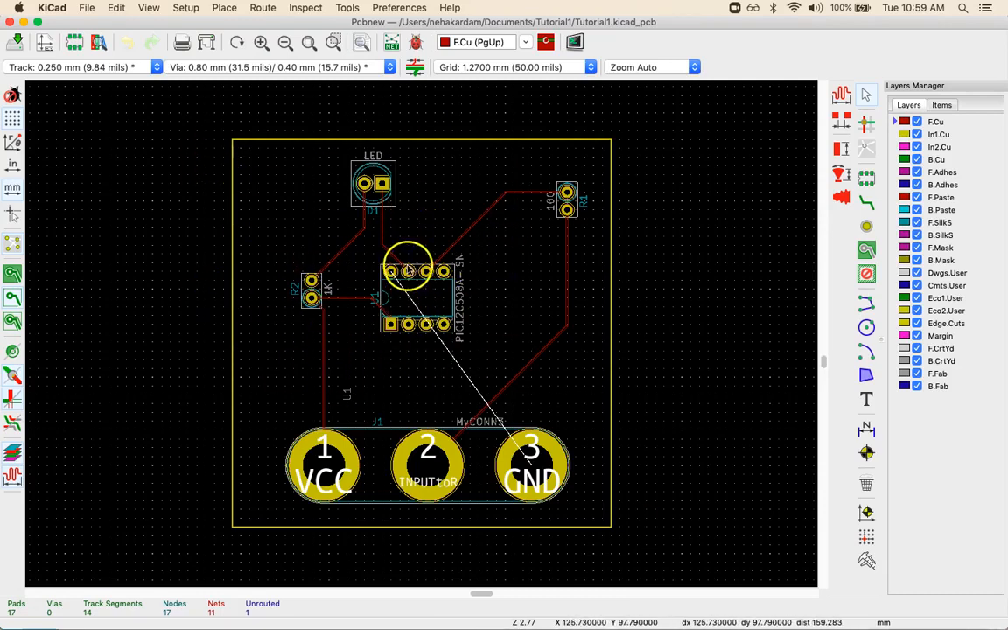
Step: Review the track widths and via sizes available for routing without changing the selection
click(156, 68)
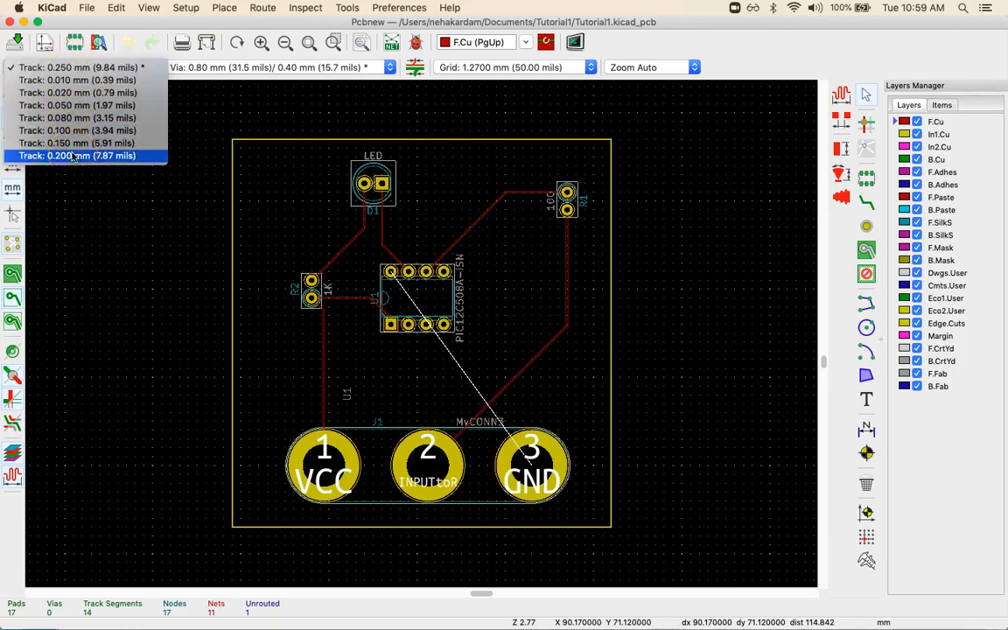
click(175, 131)
click(282, 70)
click(385, 69)
click(385, 68)
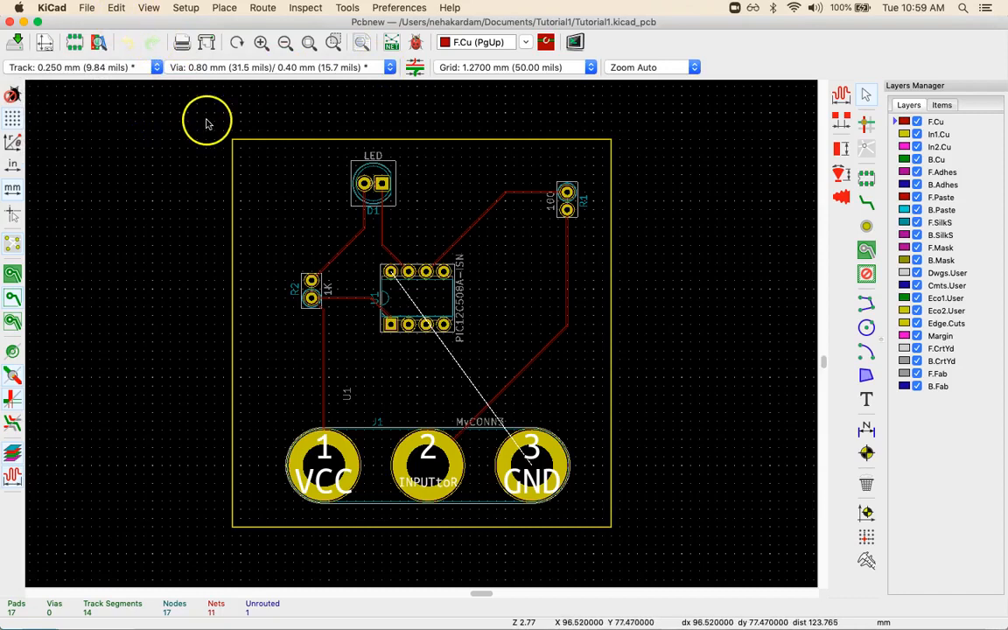
Step: Compare the custom track widths in the global design rules with the track widths offered for routing
click(187, 8)
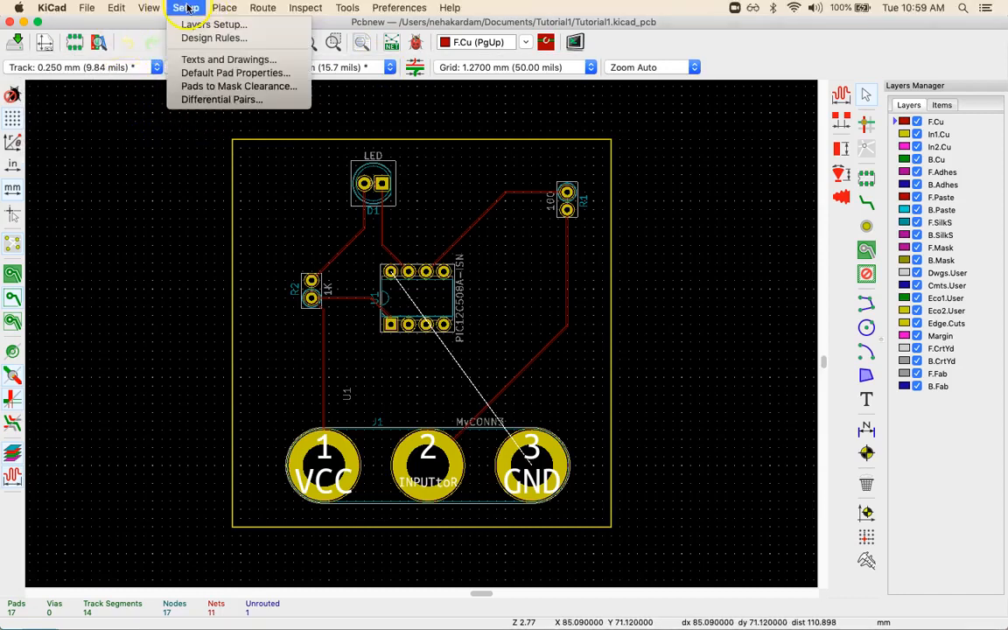
click(214, 38)
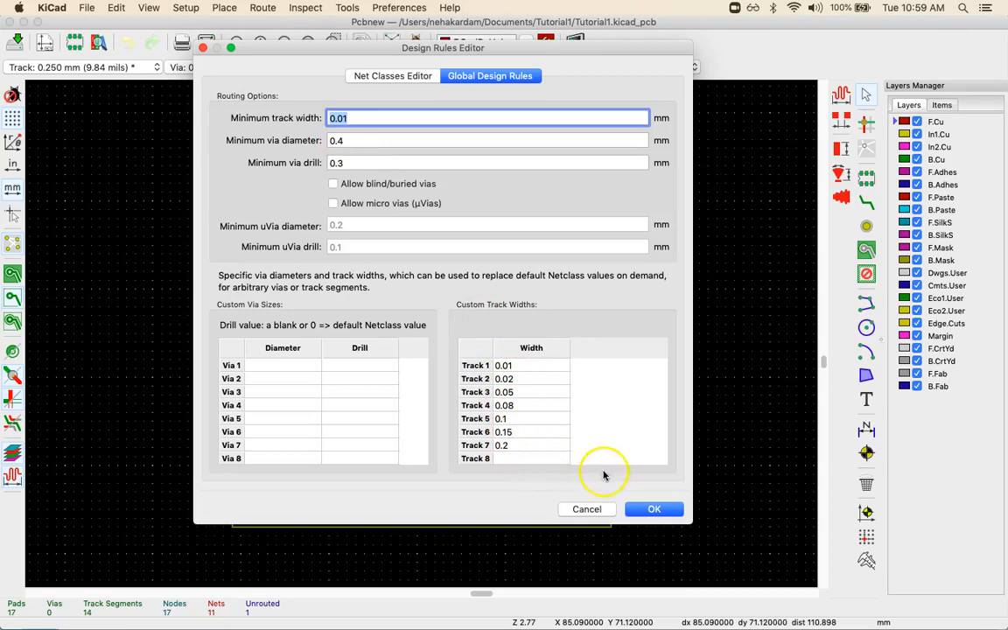
click(648, 510)
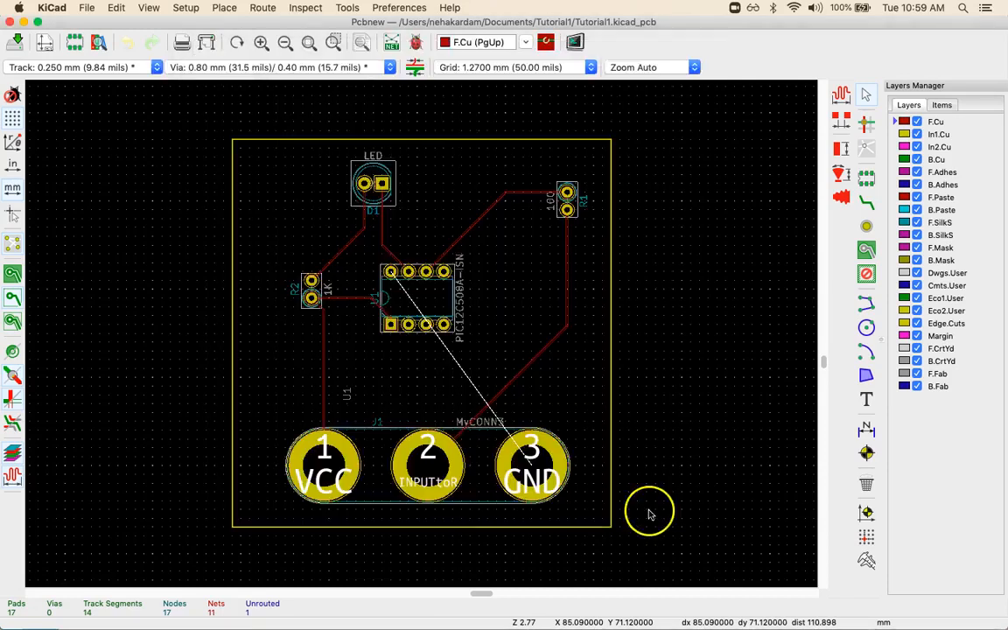
click(67, 69)
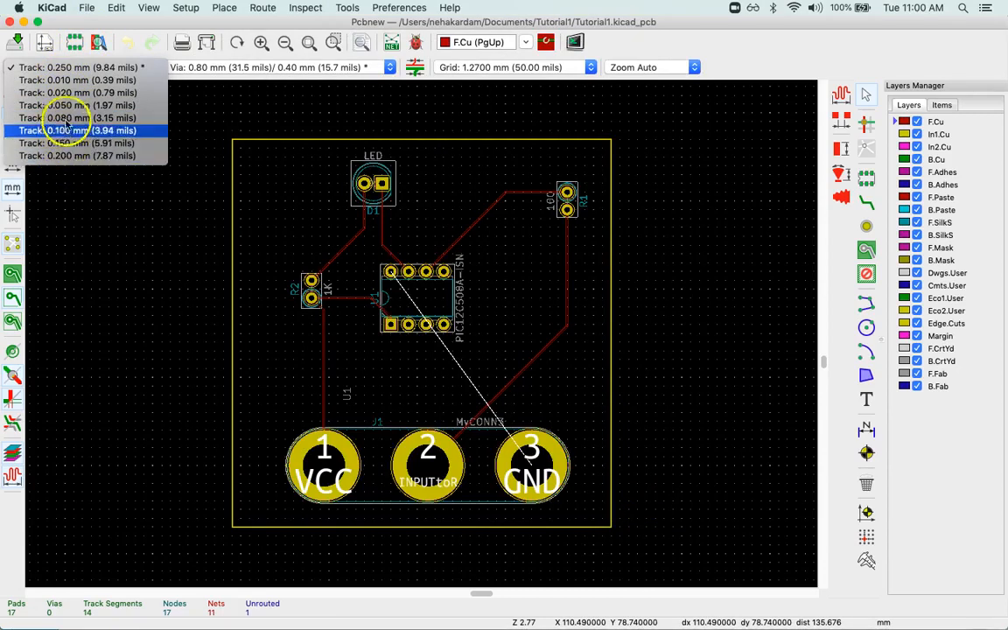
click(113, 232)
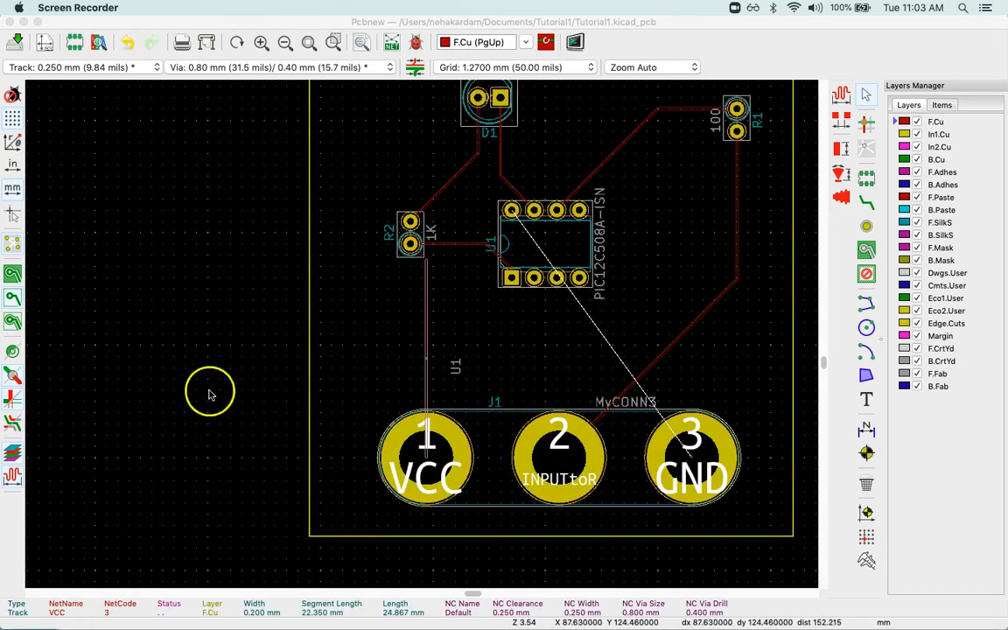
Step: Set the width of the vertical VCC track between R2 and connector pad 1 to 0.50 mm
click(427, 374)
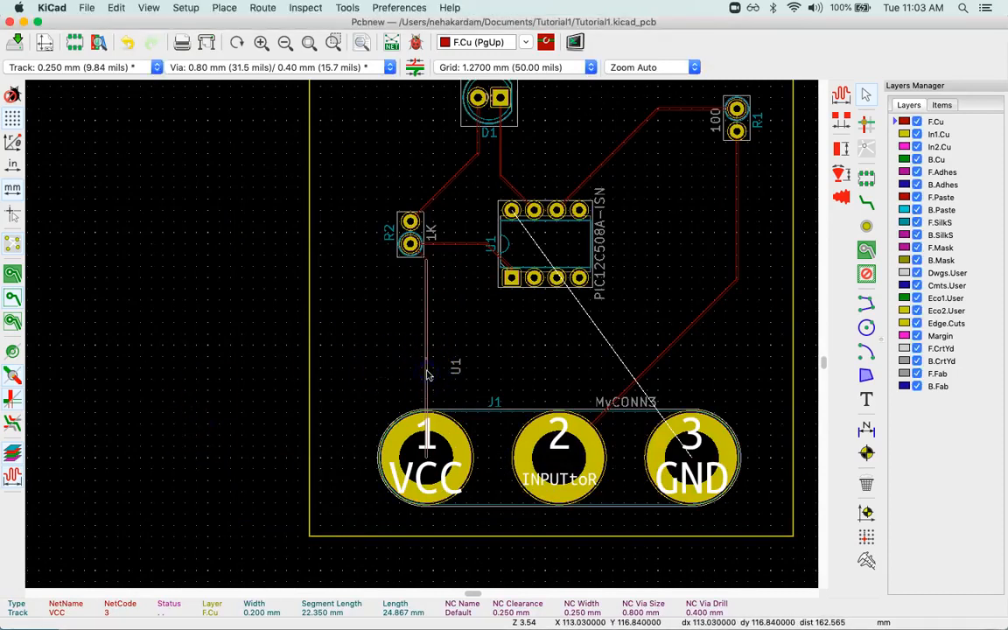
scroll(427, 374, down, 1)
right_click(426, 375)
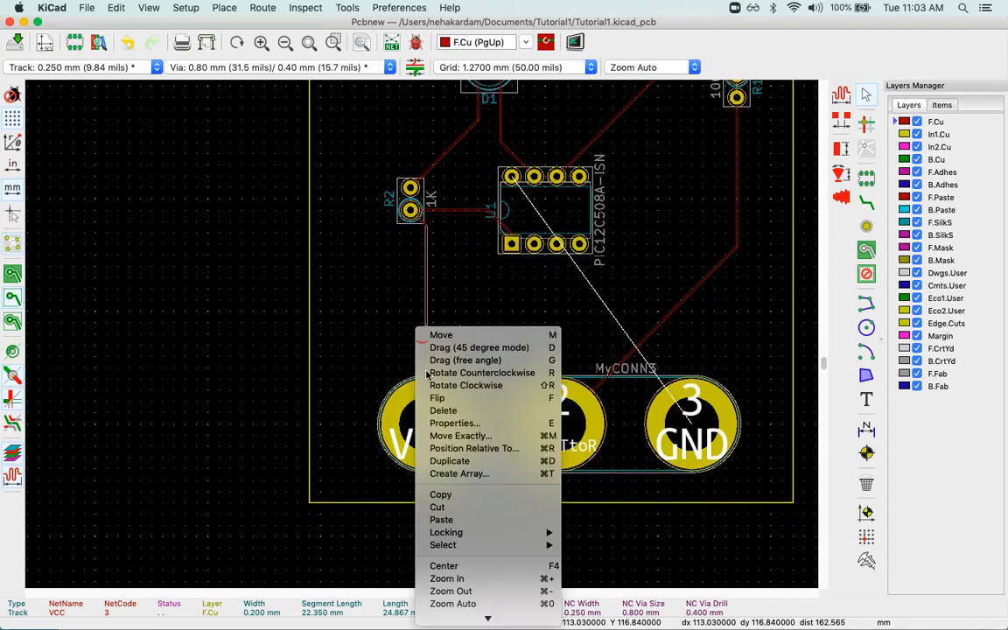
click(473, 426)
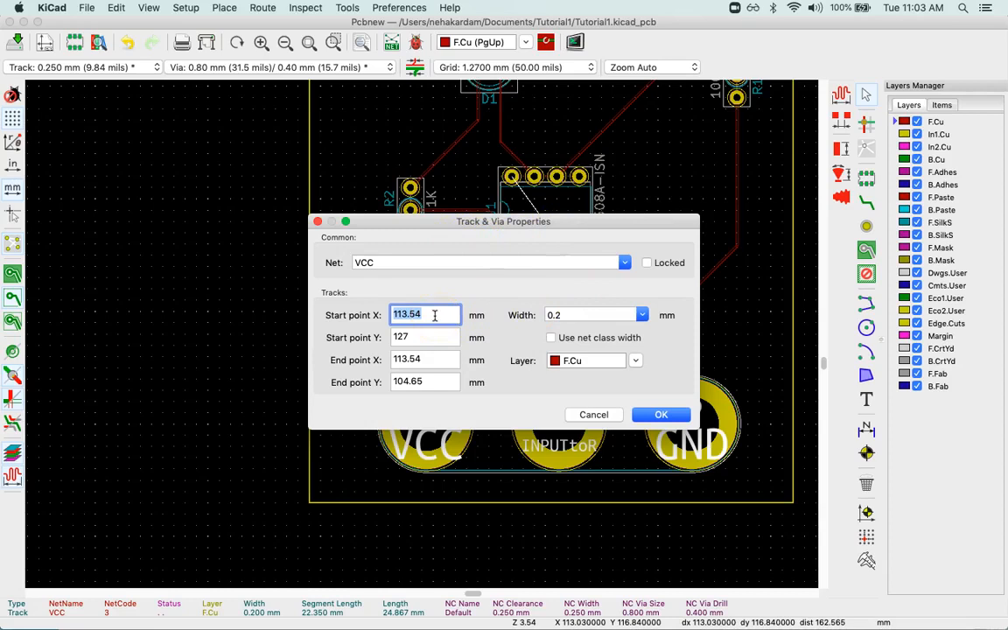
click(636, 316)
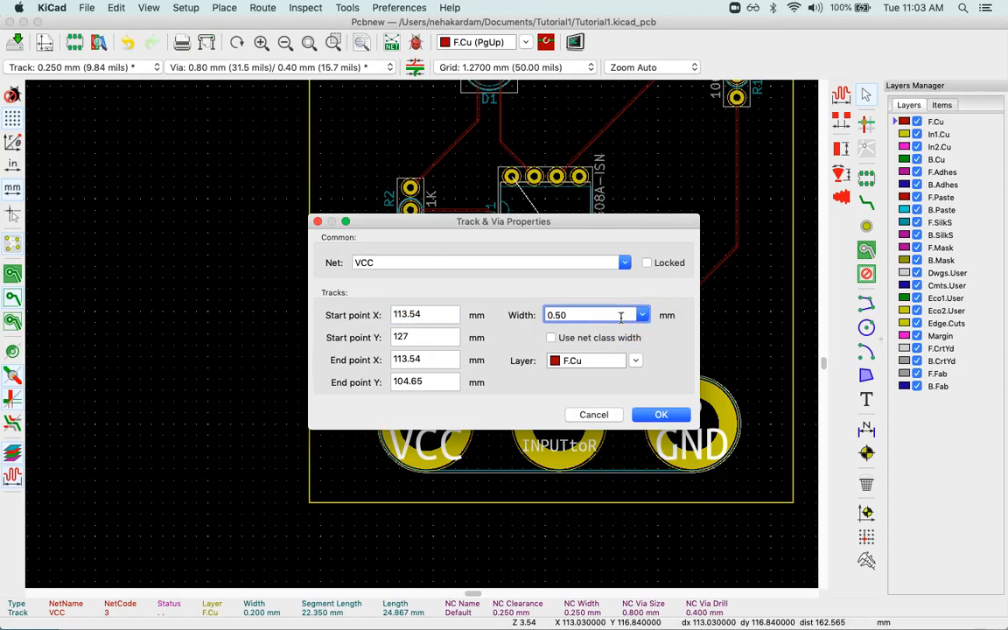
click(658, 417)
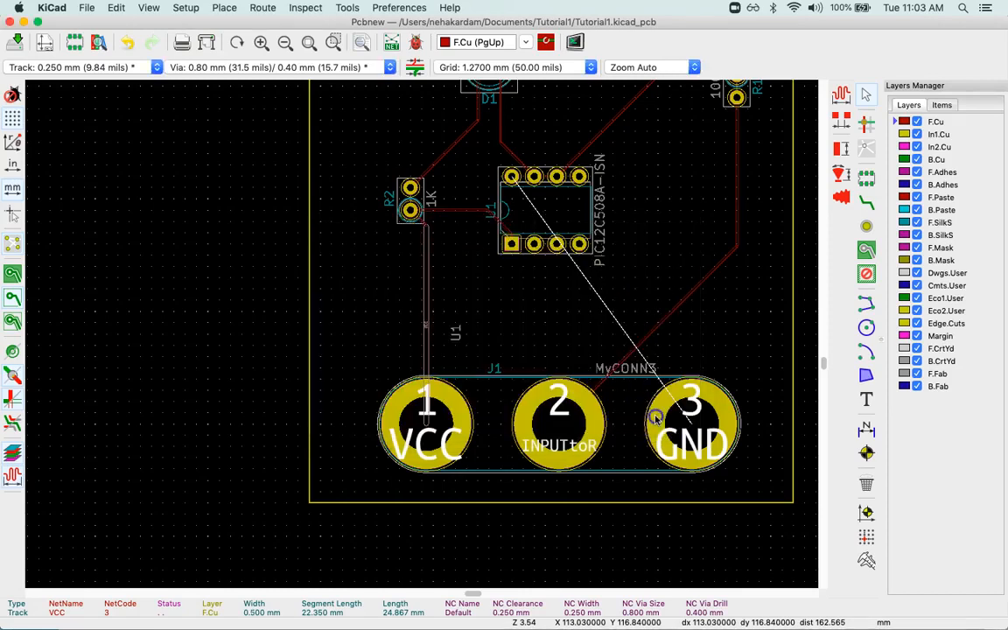
Step: Set the width of the vertical VCC track above connector pad 1 to 0.2 mm
click(430, 317)
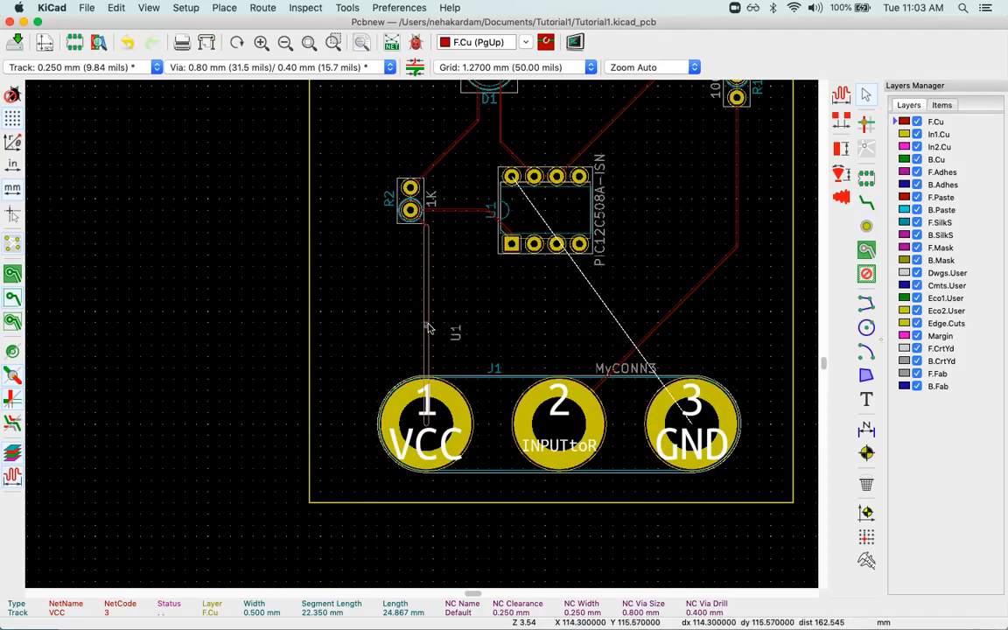
right_click(428, 328)
click(456, 424)
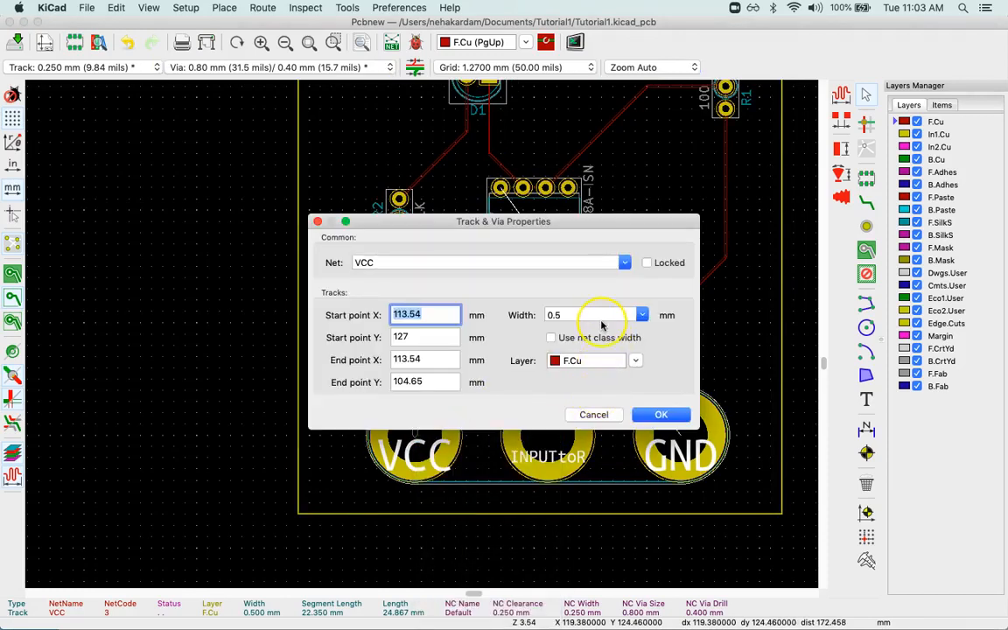
click(600, 316)
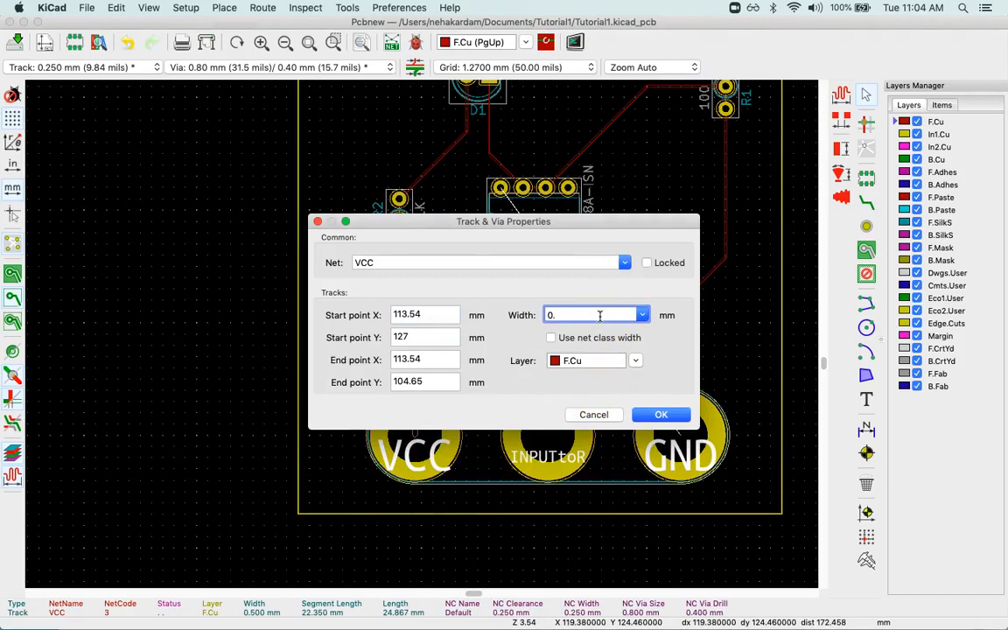
text(0.2)
click(661, 414)
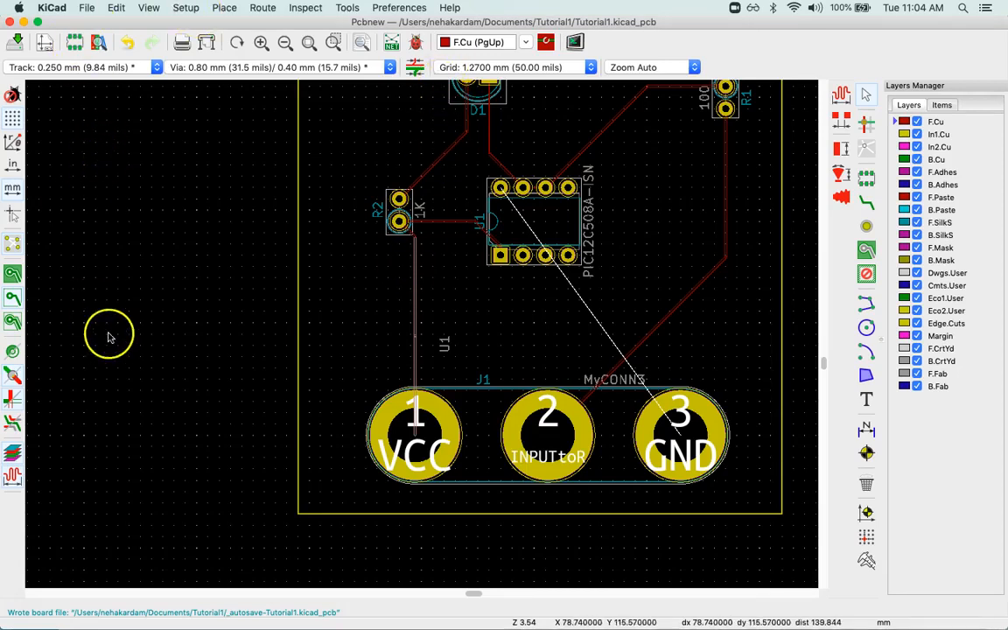
Step: Open the PCB Calculator on its track width calculation and enlarge its window
mouse_move(600, 625)
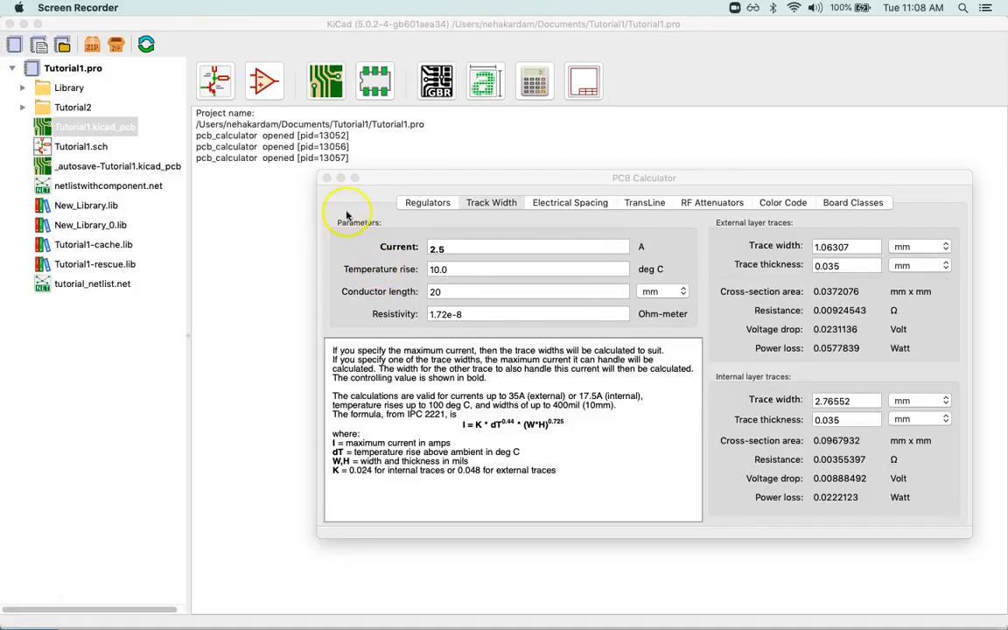
click(338, 182)
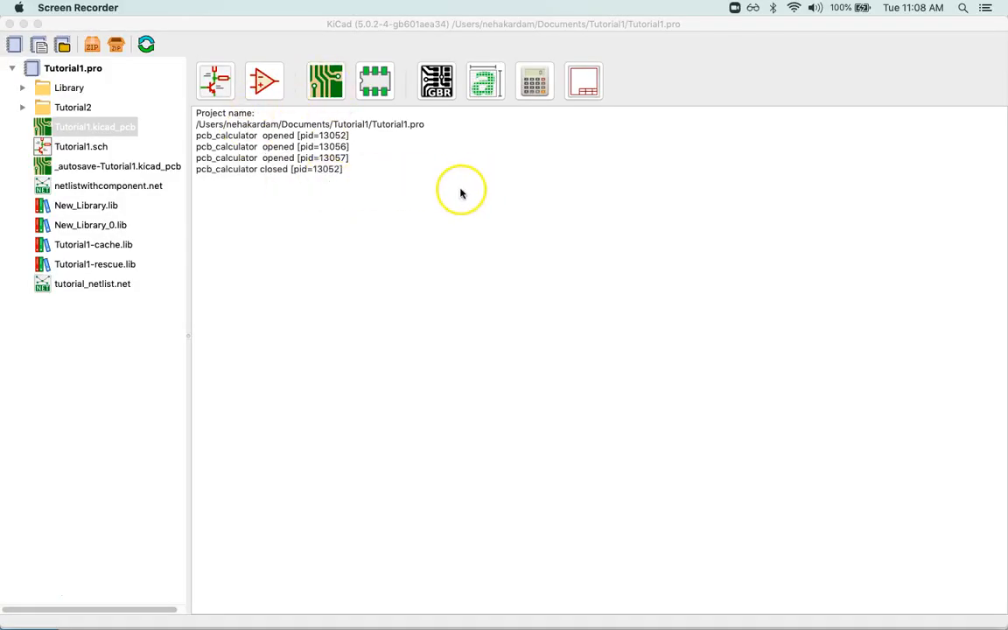
click(537, 95)
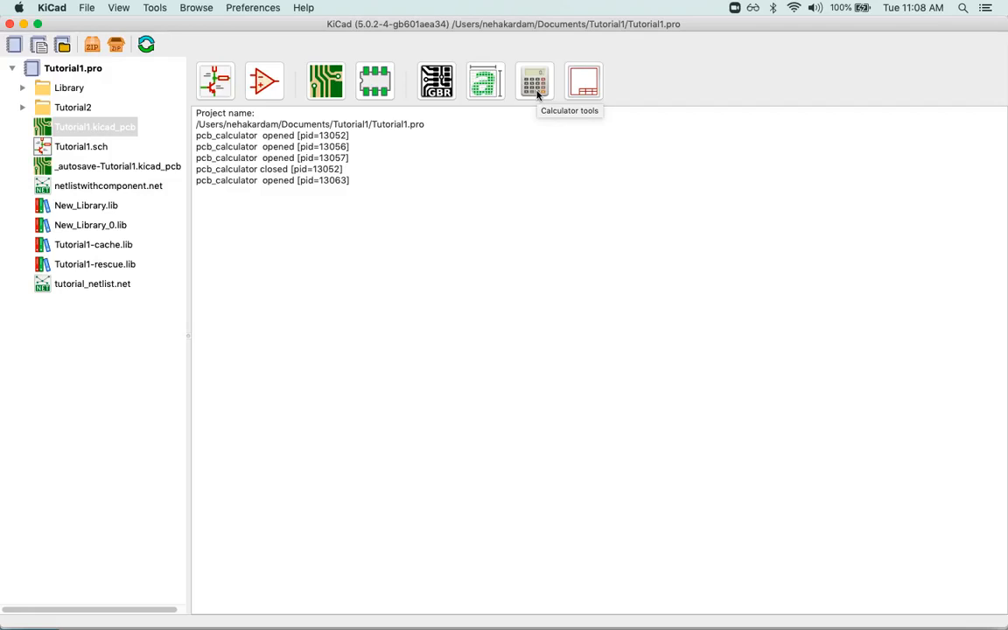
click(538, 95)
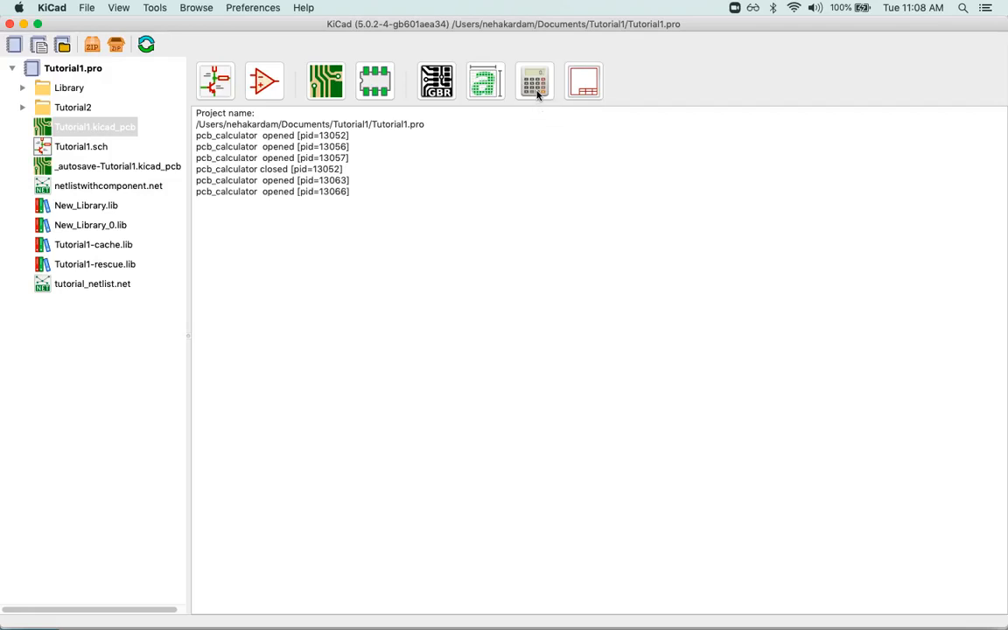
mouse_move(764, 626)
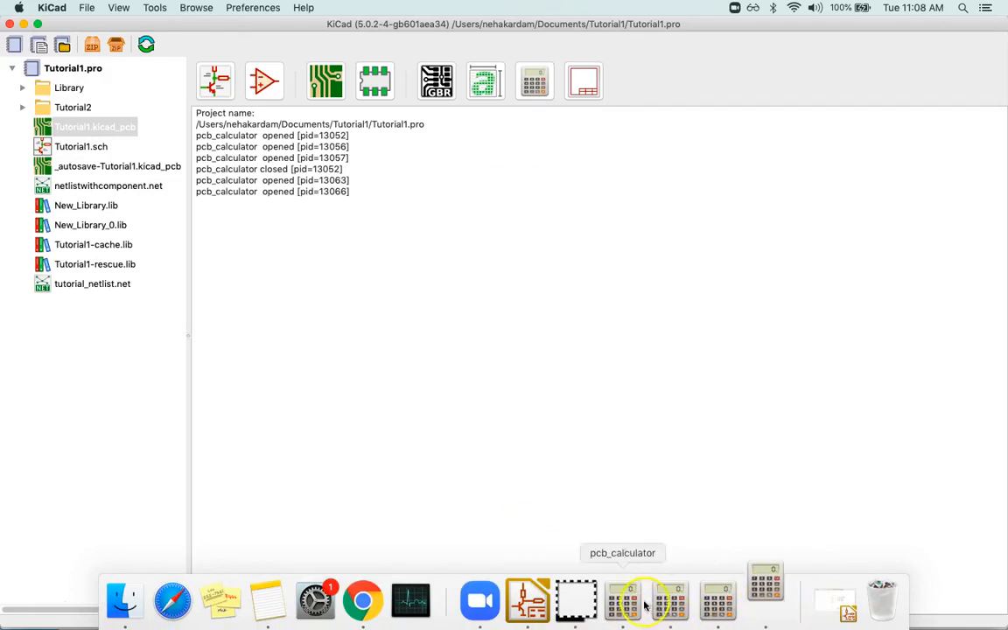
click(626, 604)
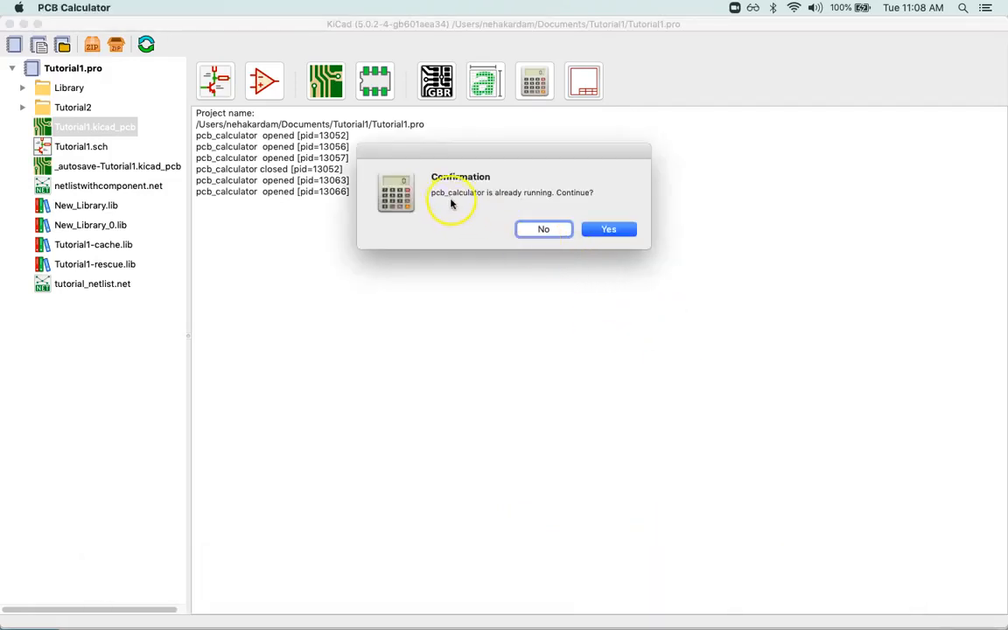
click(556, 233)
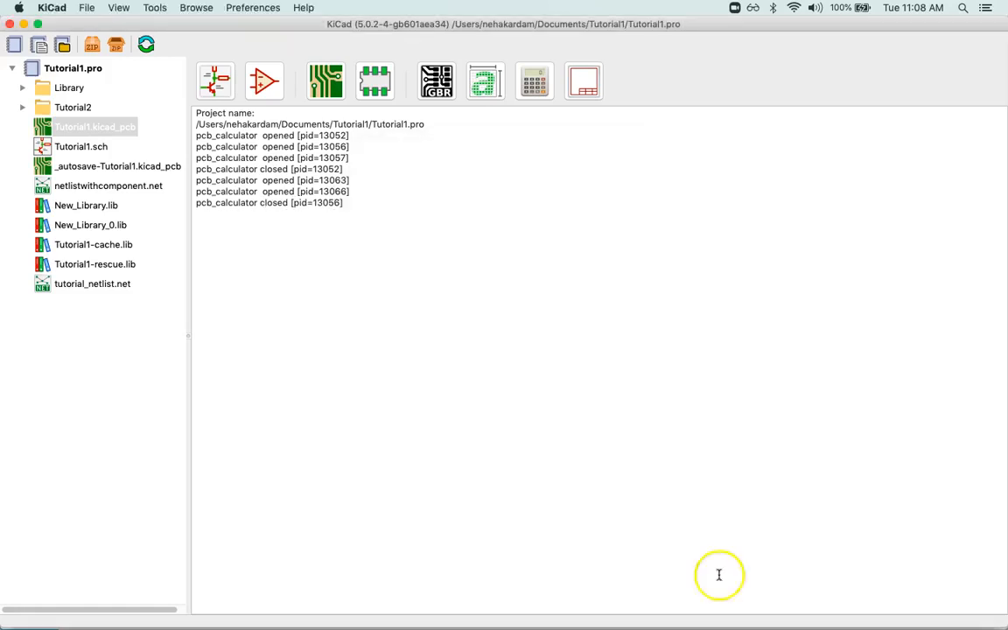
click(695, 601)
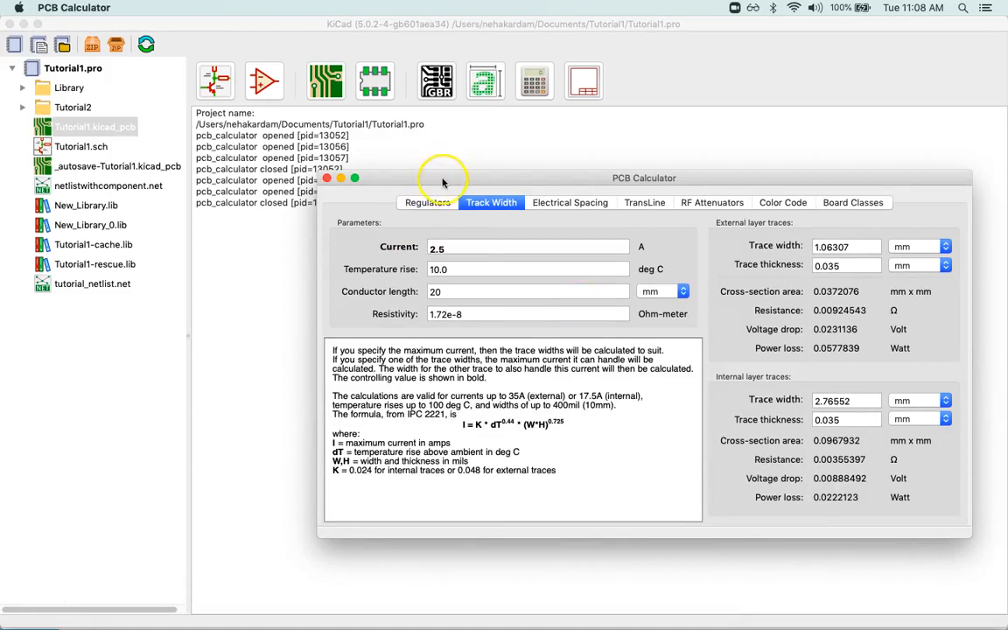
drag(442, 182, 286, 50)
drag(817, 407, 968, 545)
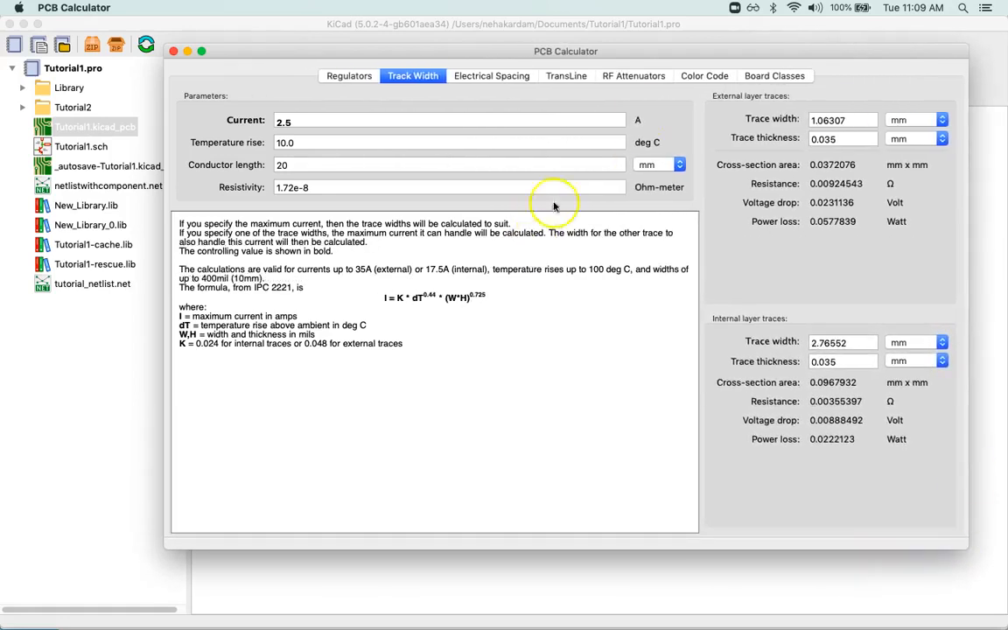
Step: Review the calculator's regulator, track width, electrical spacing, transmission line, RF attenuator, color code and board class sections
click(361, 78)
click(409, 78)
click(492, 78)
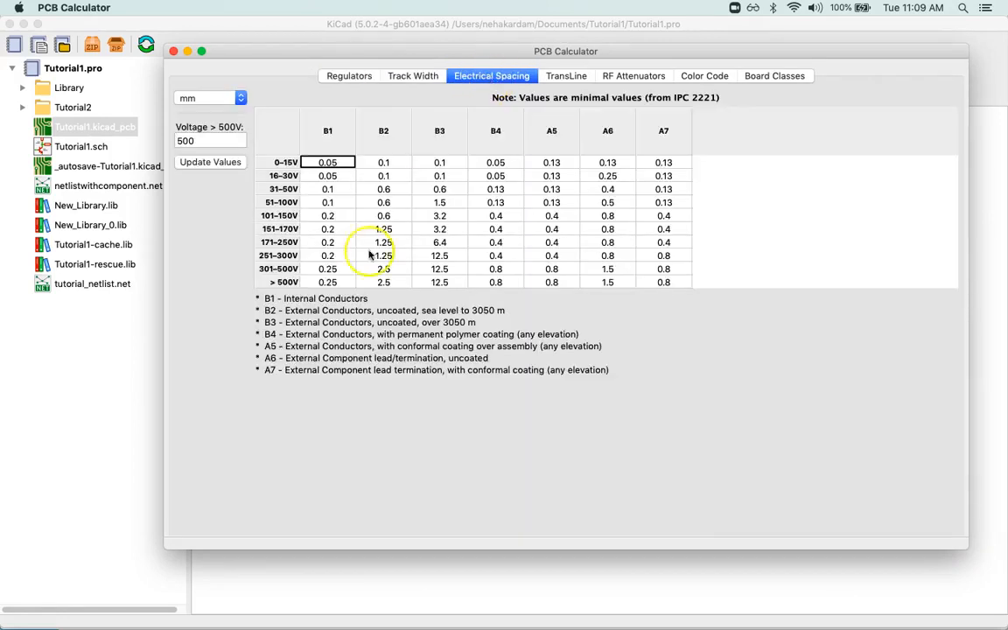
click(571, 78)
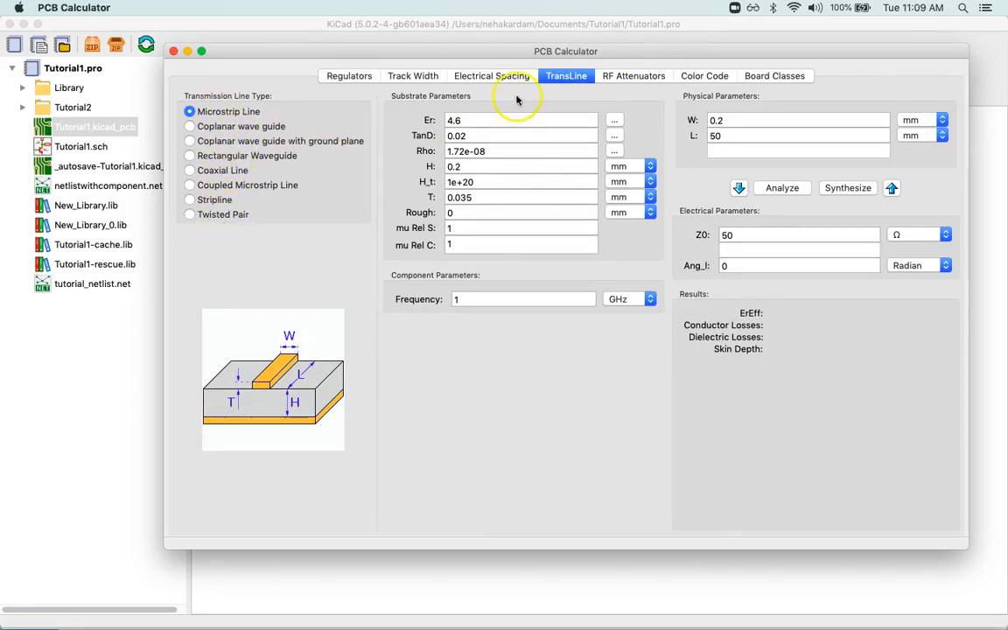
click(637, 77)
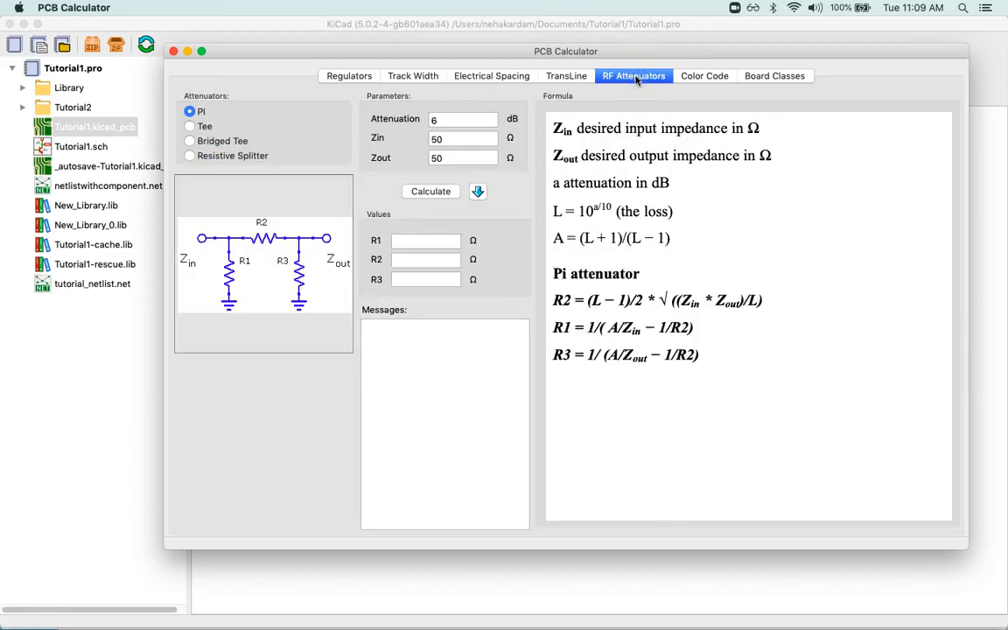
click(722, 77)
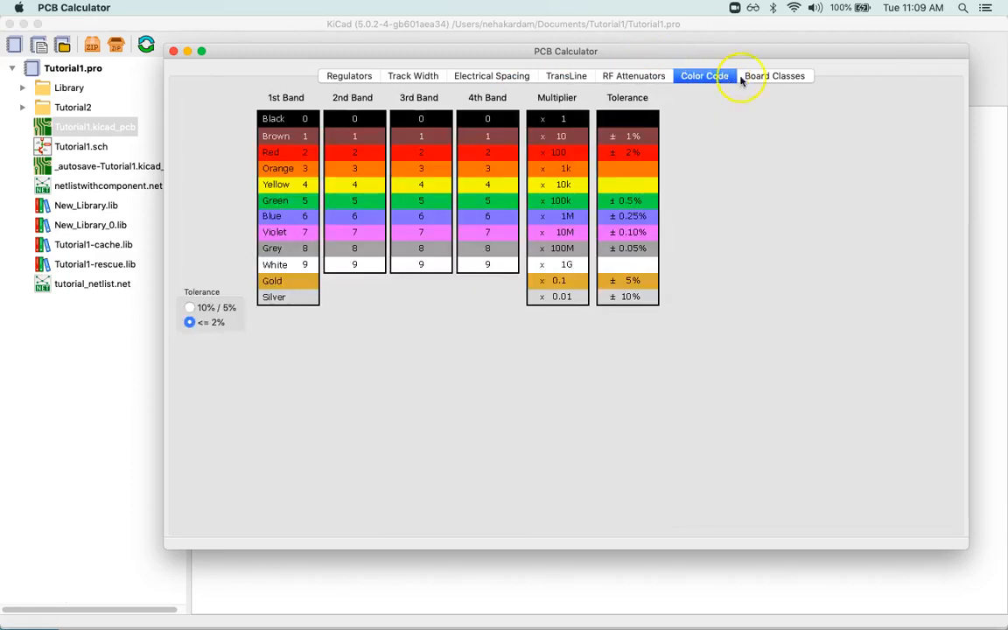
click(762, 79)
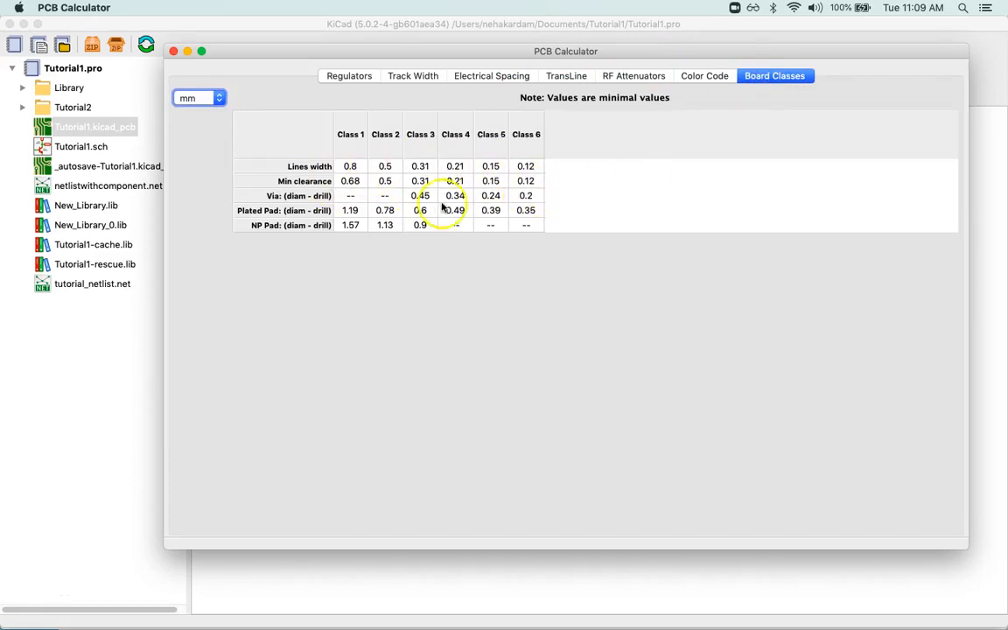
Step: Set the current for the track width calculation to 1.0 A
click(412, 76)
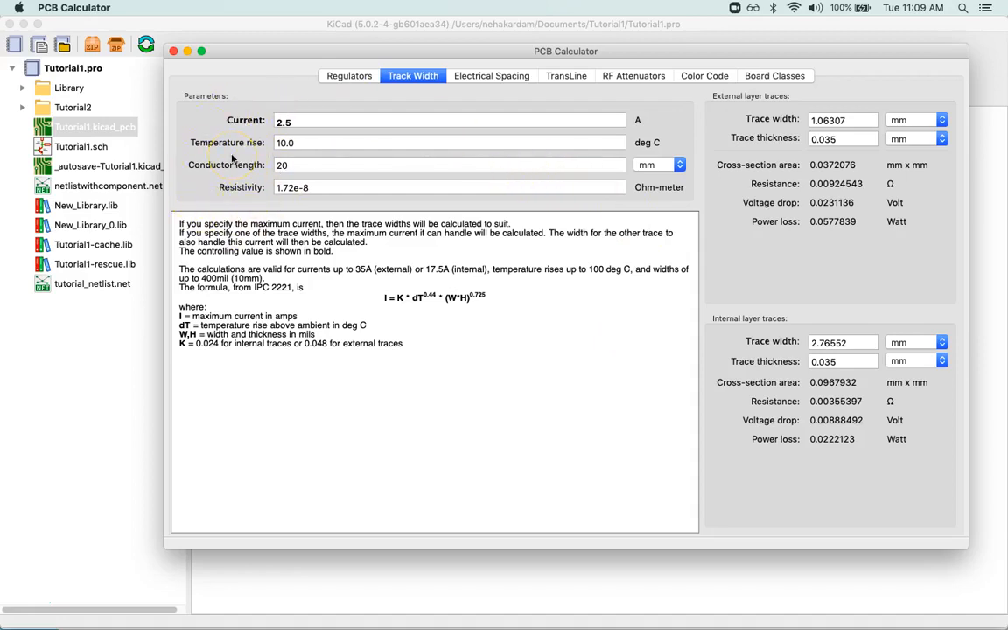
click(308, 122)
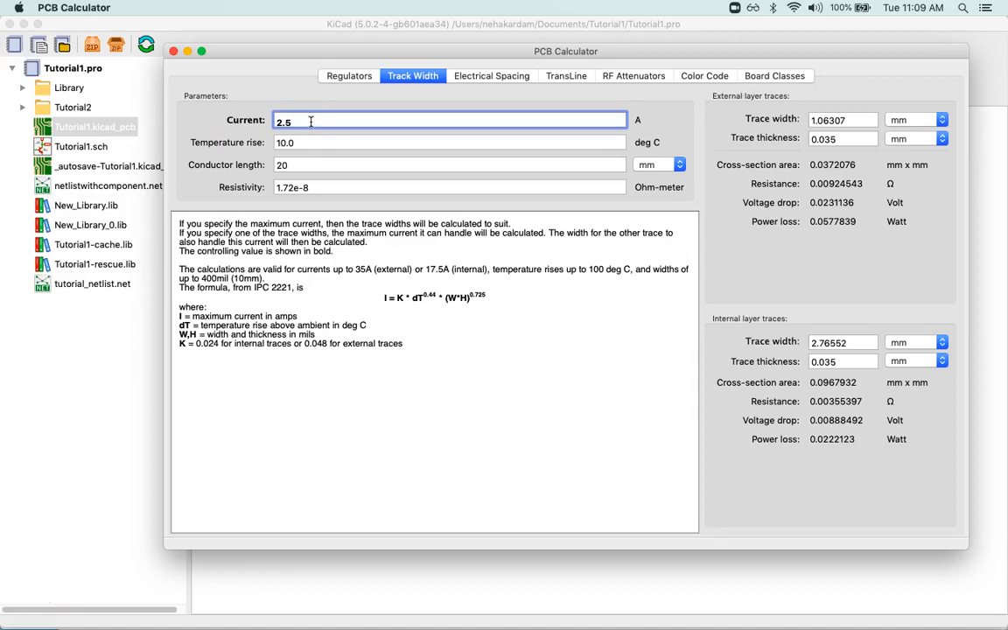
key(BackSpace)
key(BackSpace)
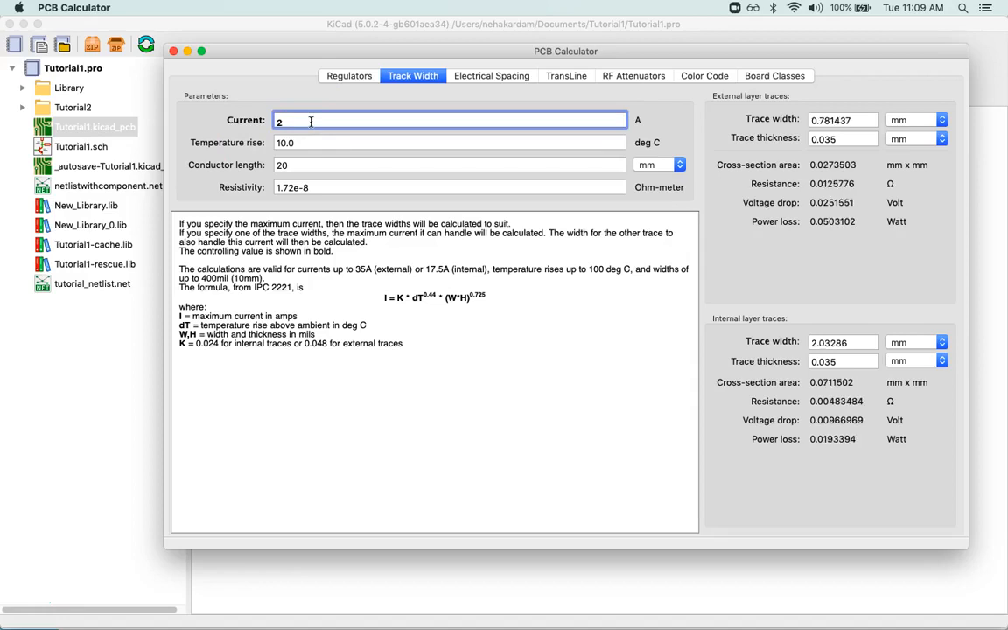
key(BackSpace)
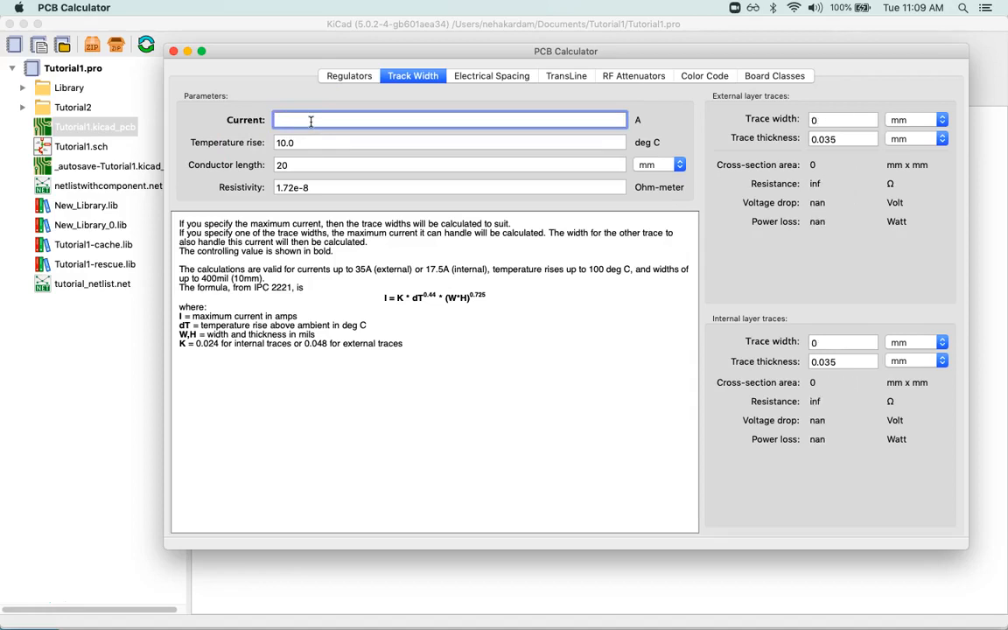
text(1)
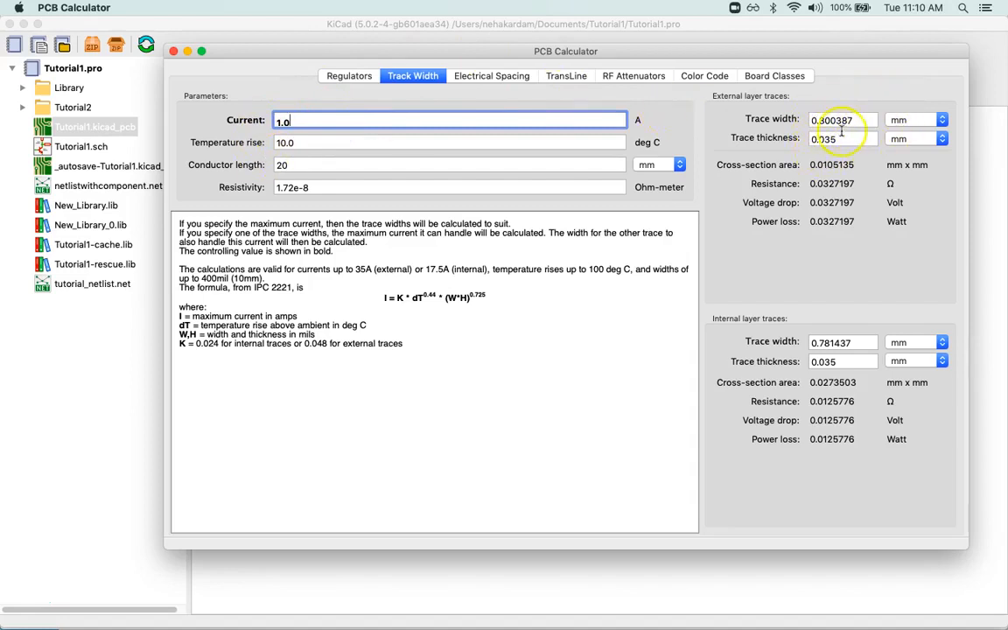
Step: Try a current of 2.5 A in the track width calculation and restore it to 1 A
key(BackSpace)
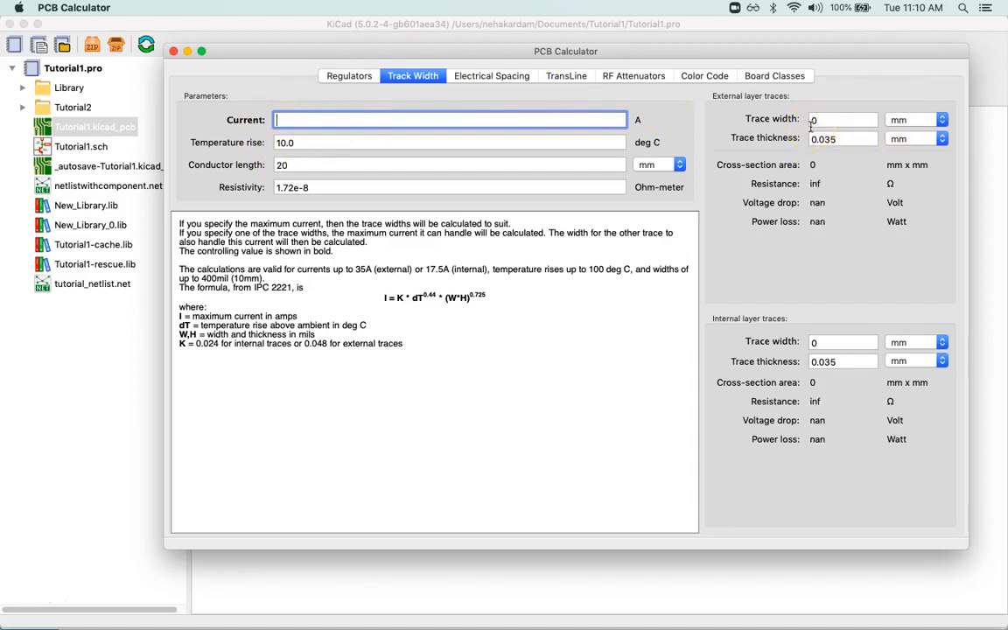
text(2.5)
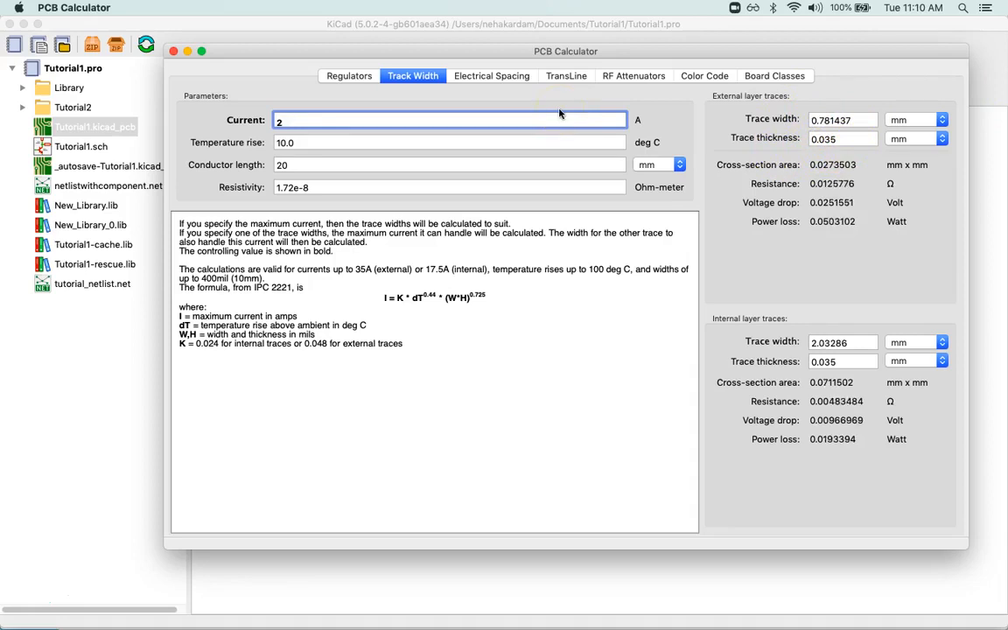
key(BackSpace)
text(1)
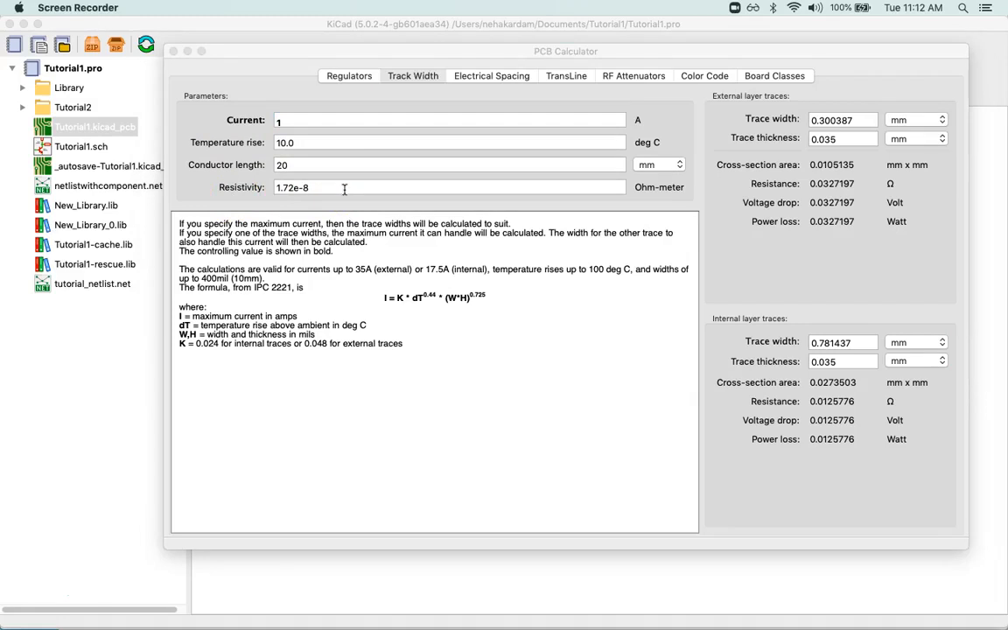
Step: Check the units available for the internal trace width and the external trace width and thickness, keeping mm
click(916, 342)
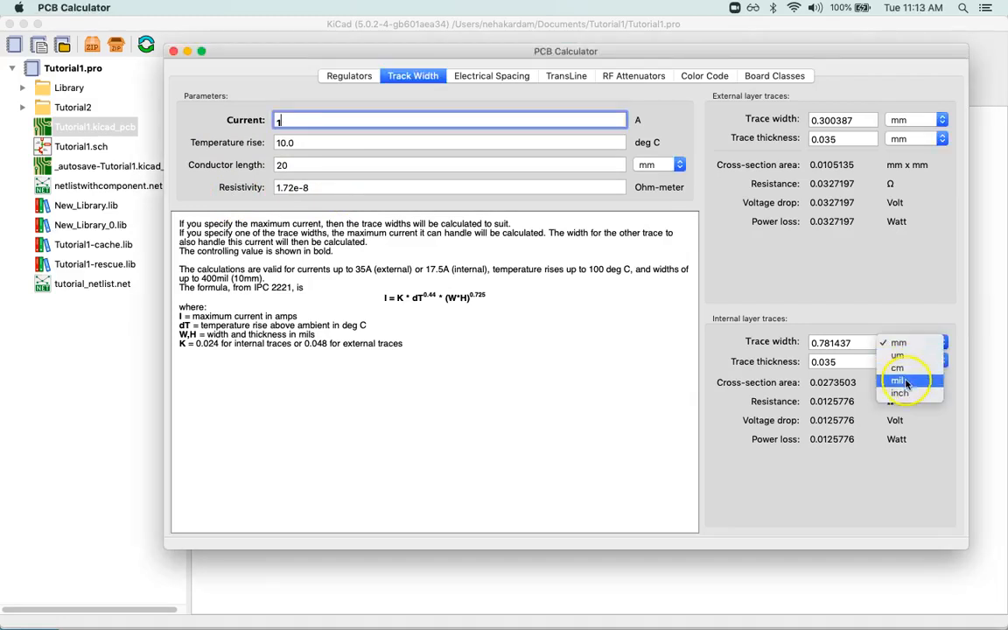
click(935, 328)
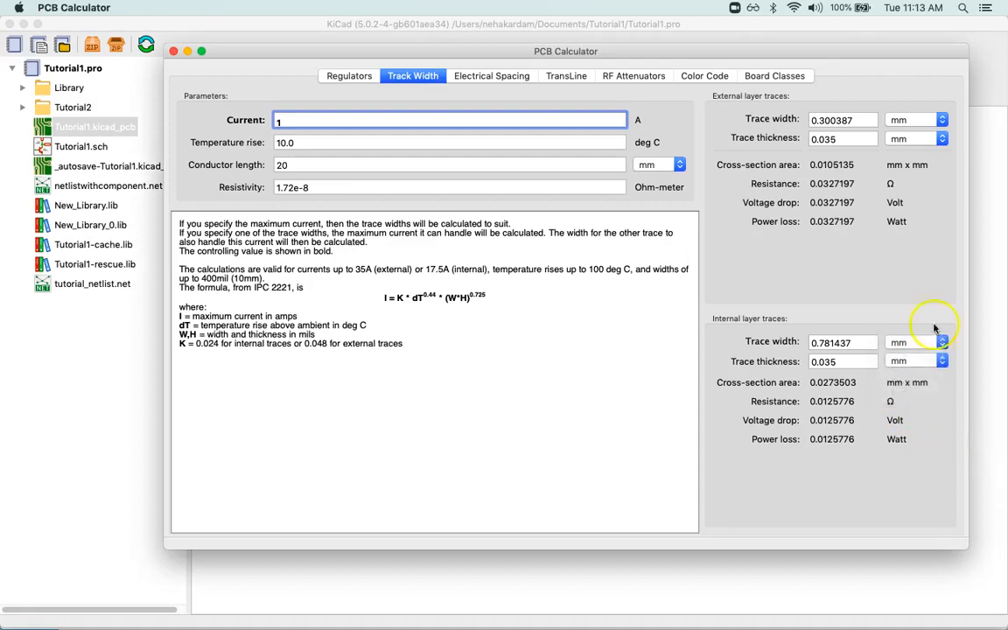
click(919, 140)
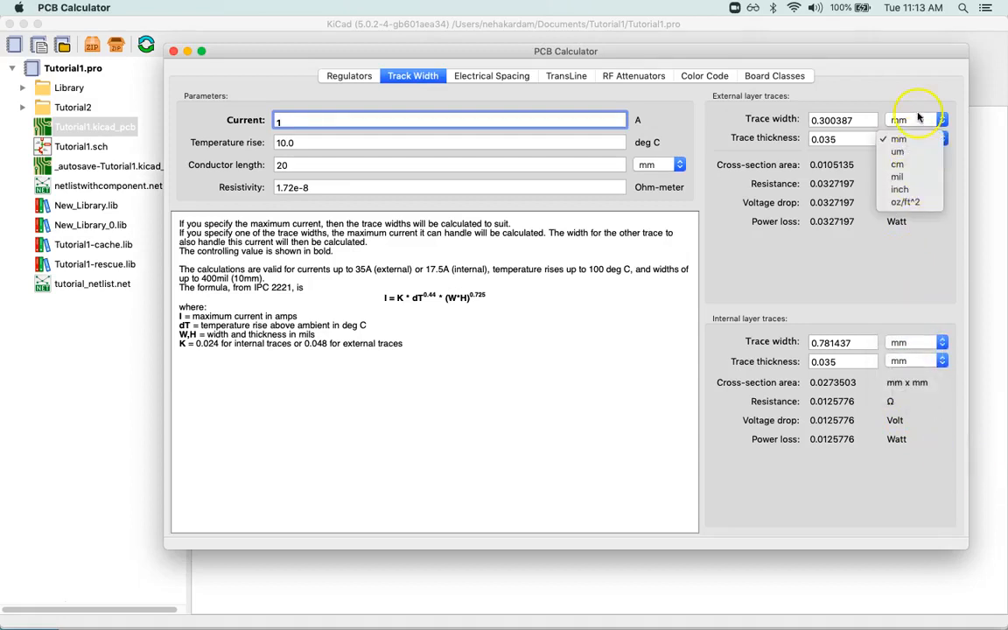
click(918, 125)
click(918, 124)
click(814, 231)
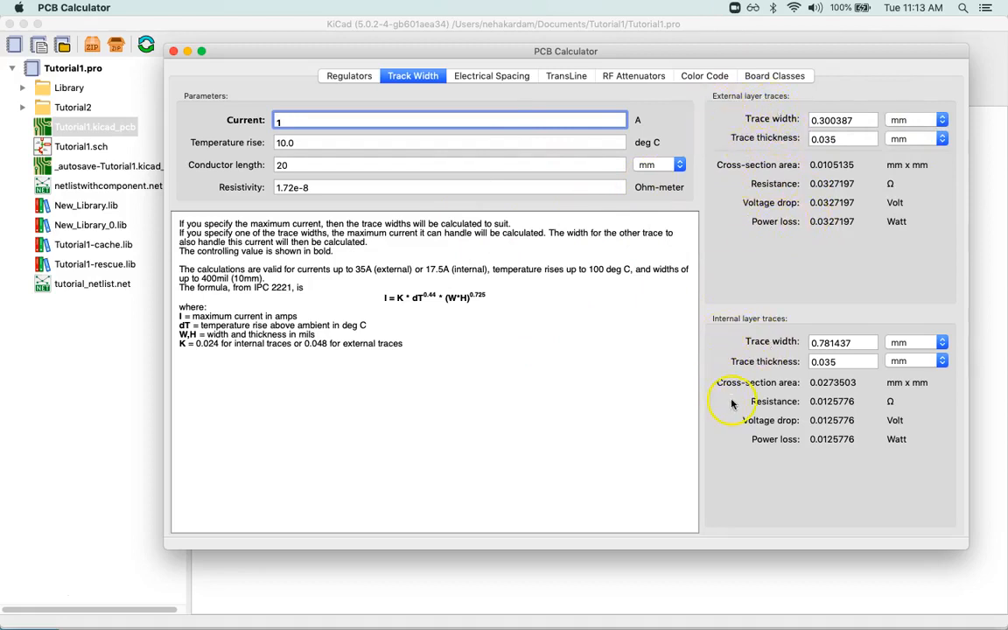
Step: Close the PCB Calculator and open the Tutorial1.sch schematic at its group of Conn_01x04 connectors
click(174, 52)
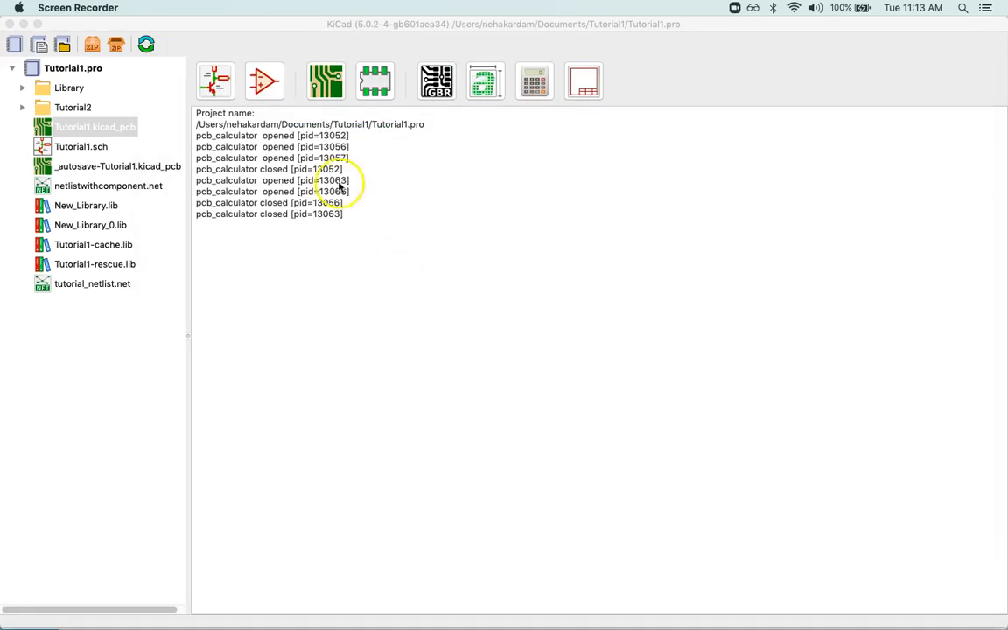
double_click(98, 152)
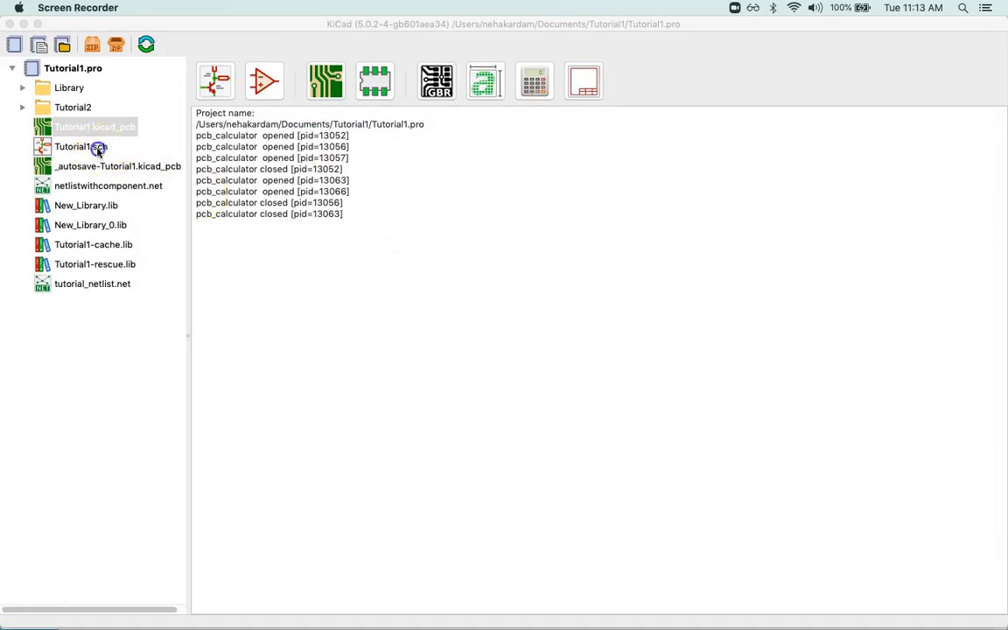
click(339, 232)
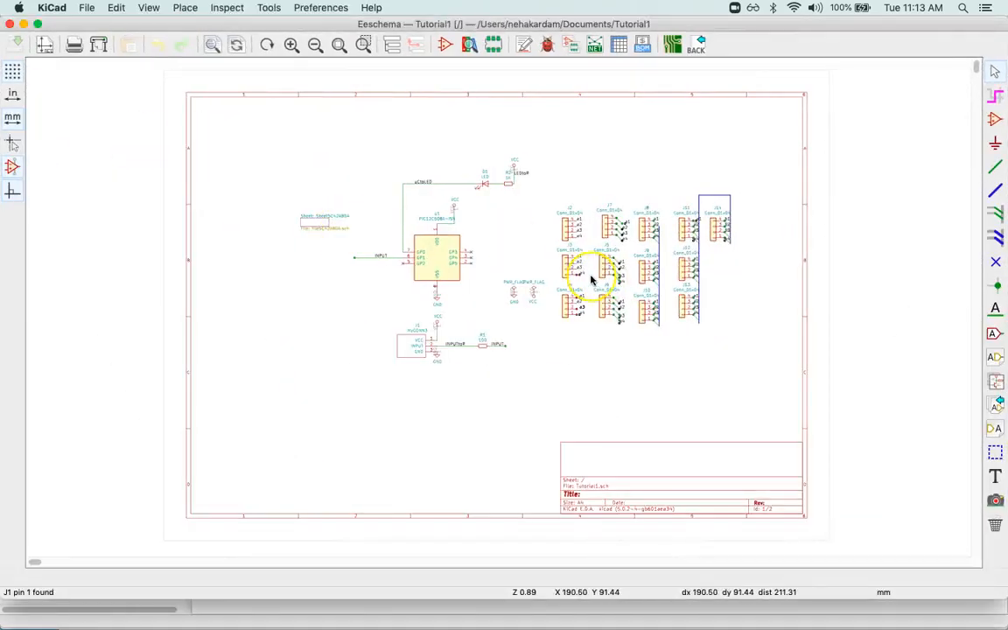
scroll(591, 279, up, 6)
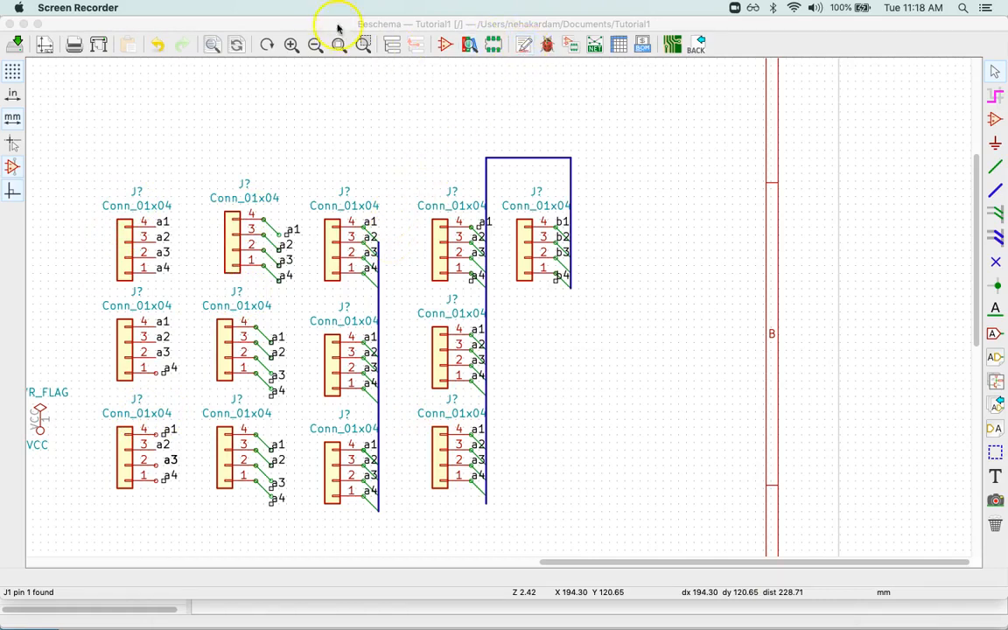
Step: Annotate the entire schematic, keeping existing annotations, sorting by X position and using the first free number after 0
click(523, 50)
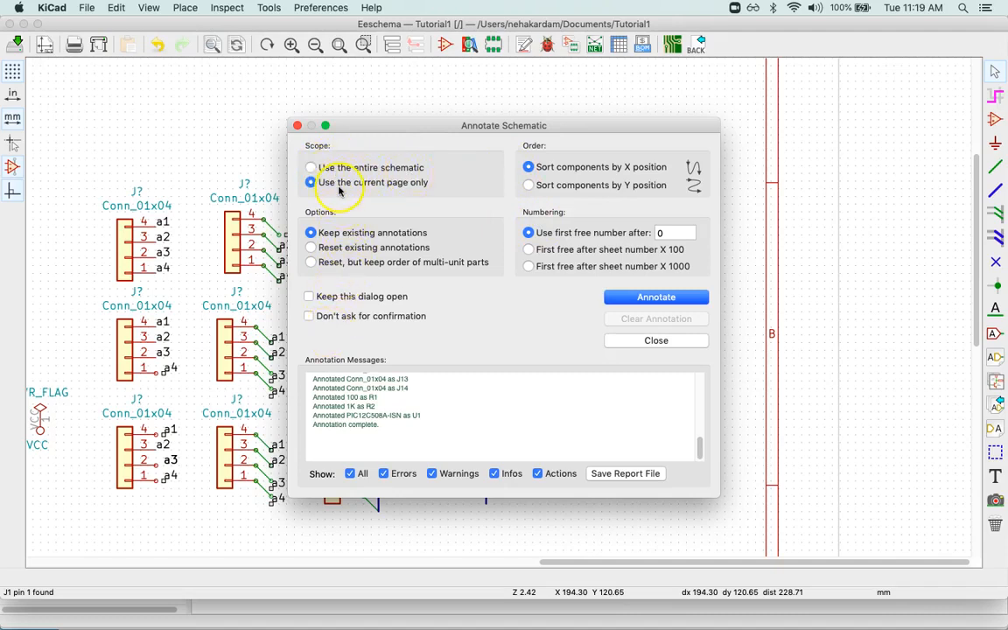
click(368, 190)
click(347, 168)
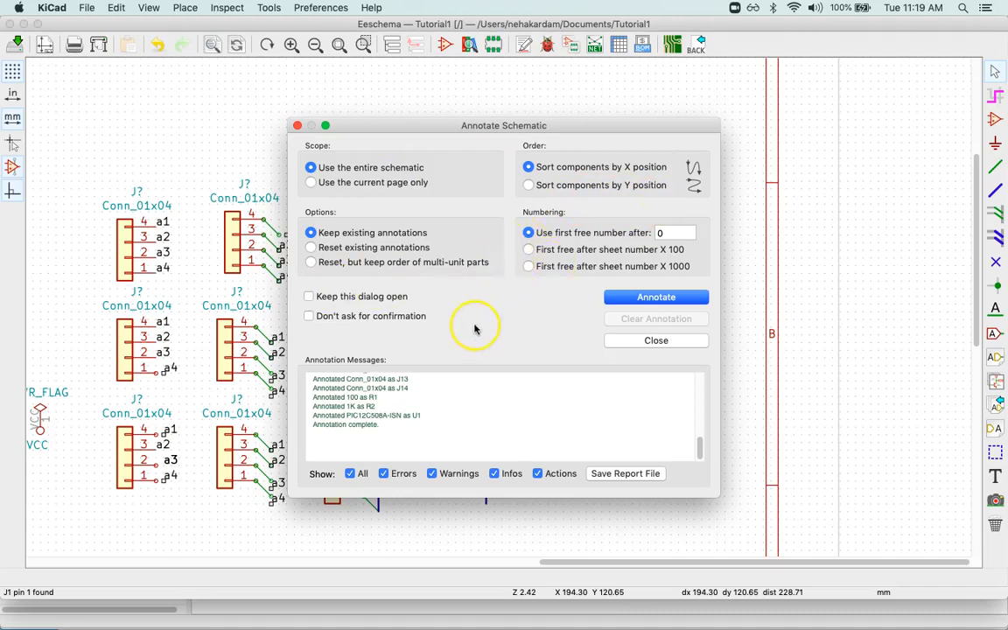
click(643, 300)
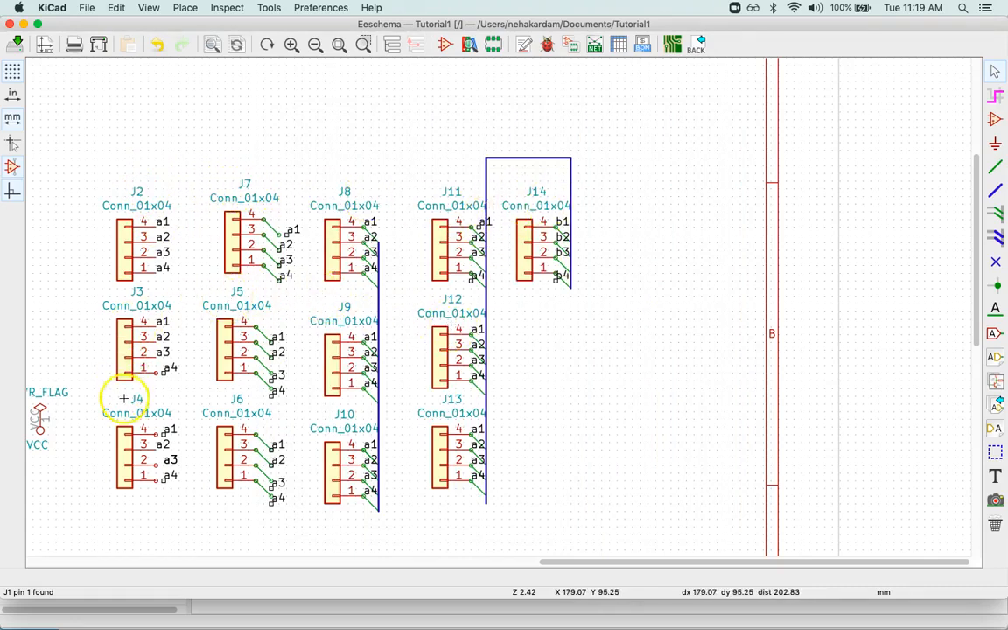
Step: Change the reference of connector J13 to J22, and reopen its reference field for checking without further changes
double_click(455, 401)
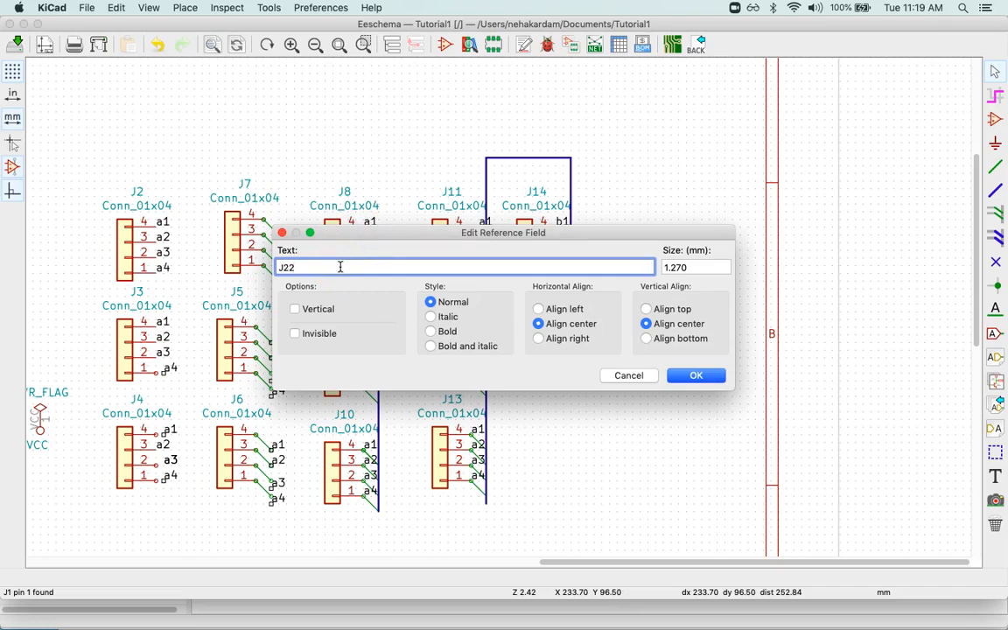
key(Return)
click(454, 403)
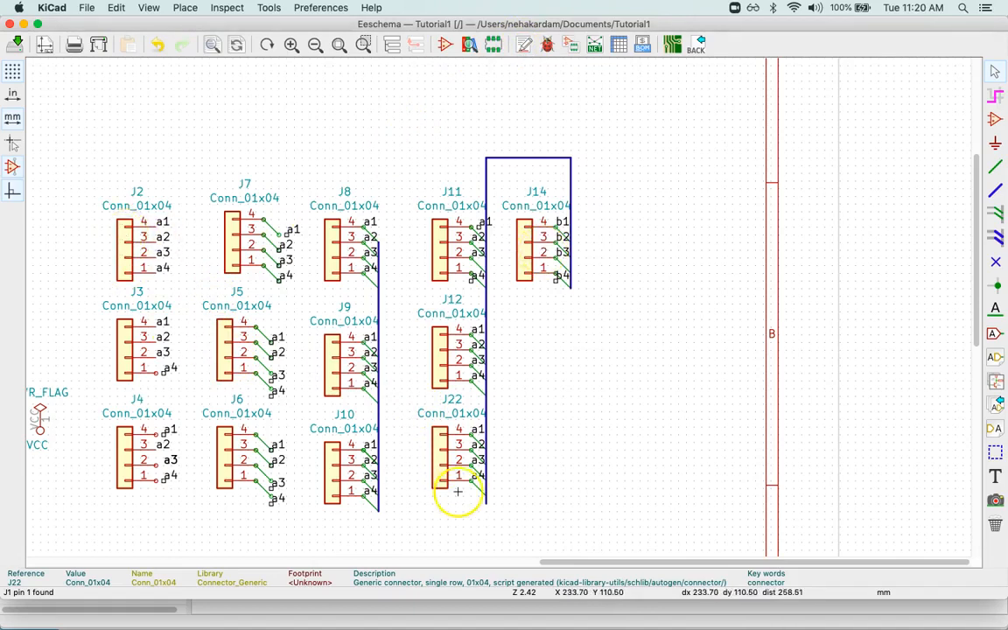
double_click(455, 403)
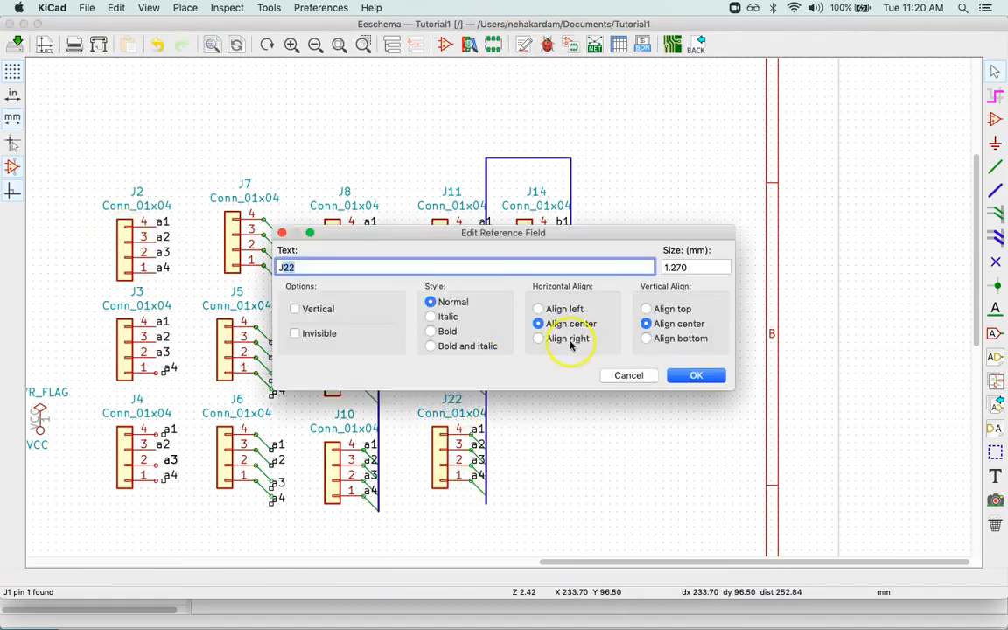
click(614, 378)
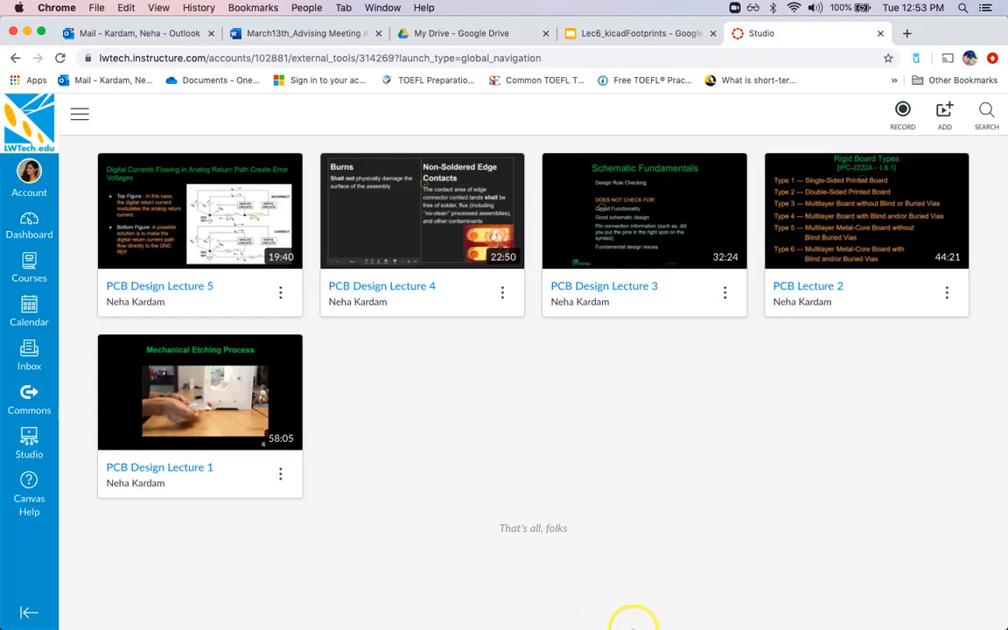
Step: Switch from Chrome back to the KiCad schematic editor
click(599, 599)
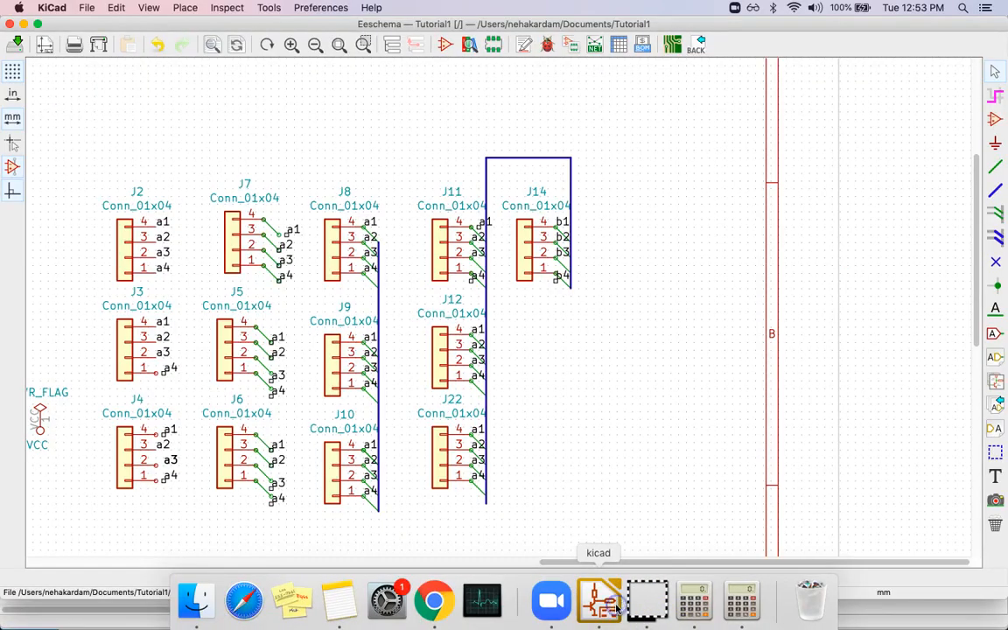